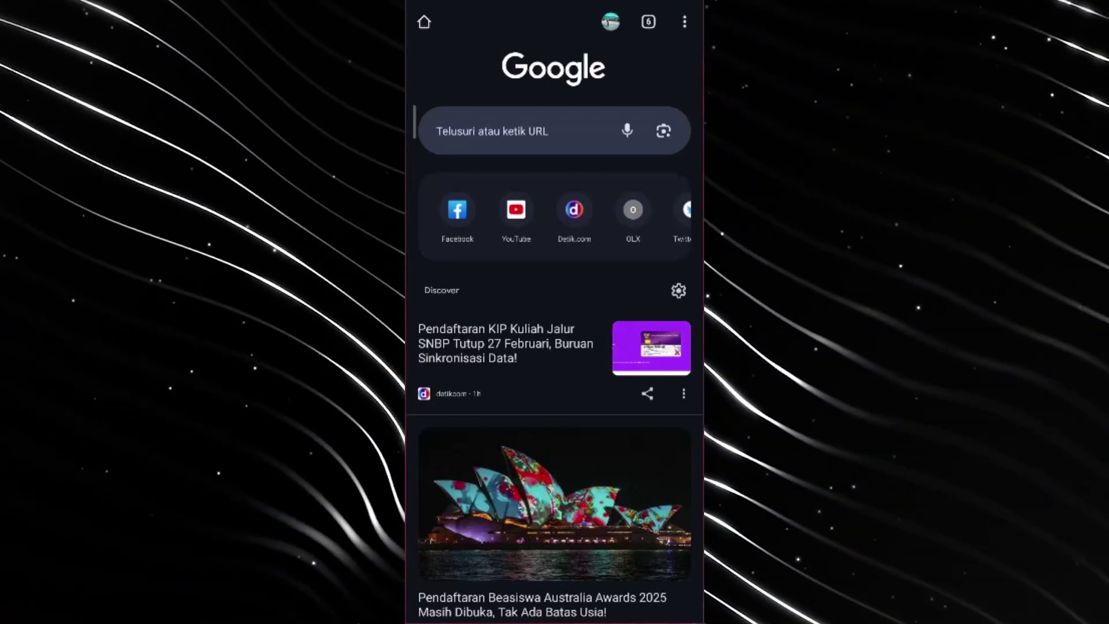
Search Google for 'filmaking' and scroll through the Indonesian Wikipedia Pembuatan film article.
left_click(491, 132)
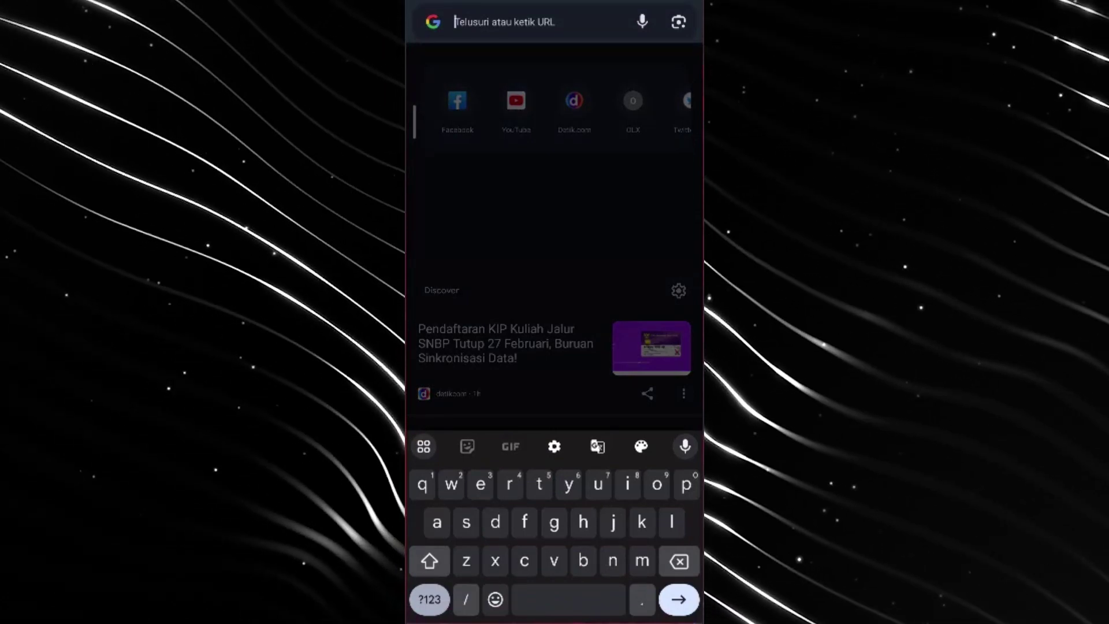
type("film")
key("Return")
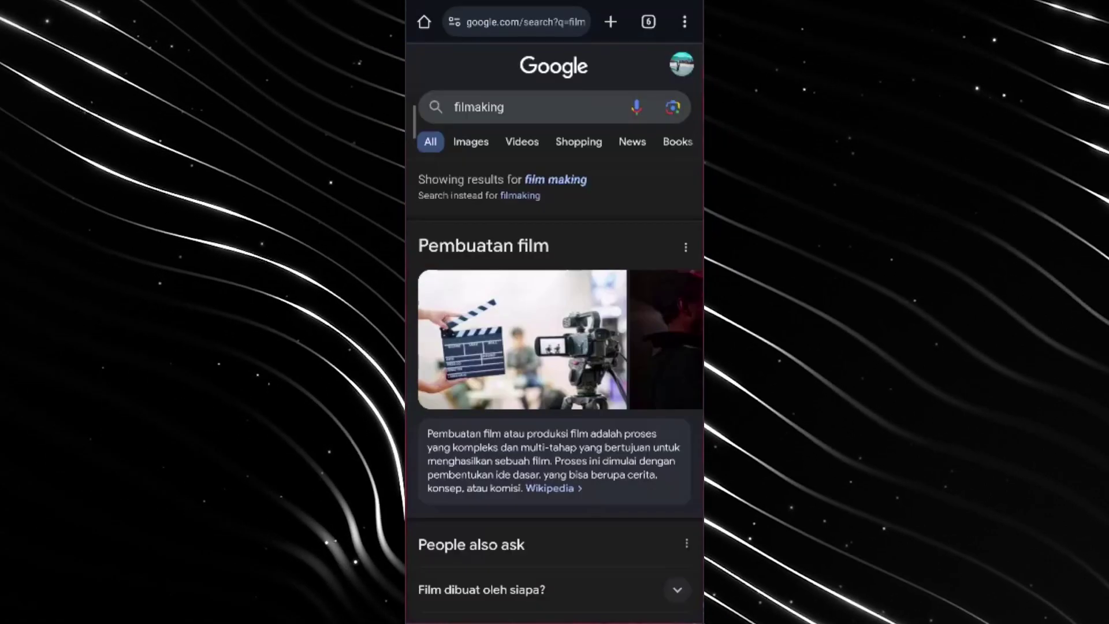
scroll(555, 346, "down", 5)
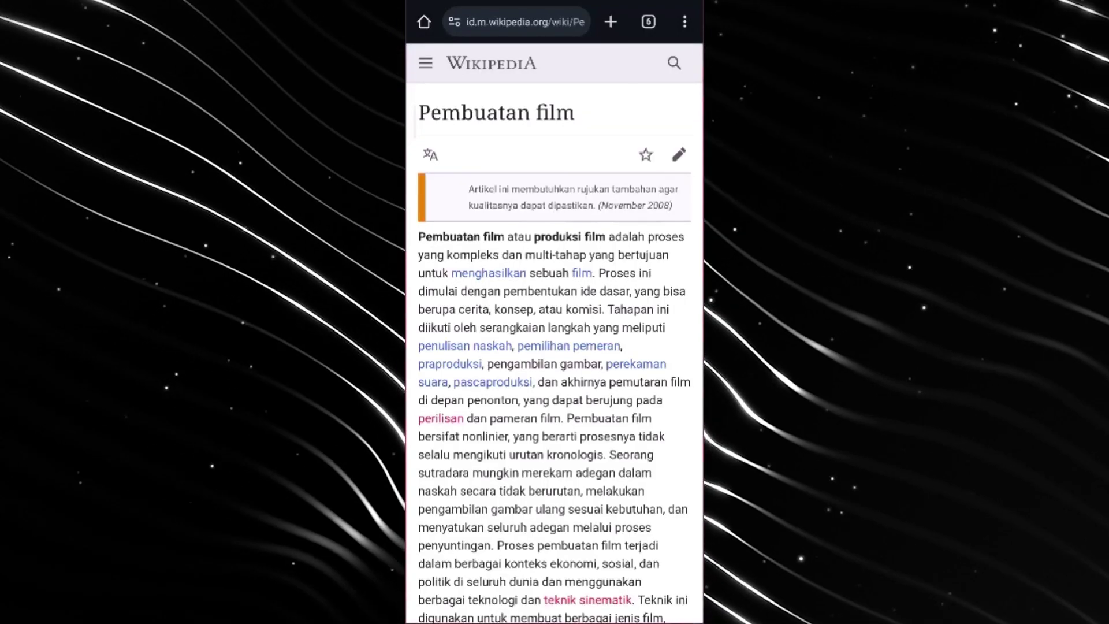
scroll(555, 347, "down", 3)
scroll(554, 346, "up", 3)
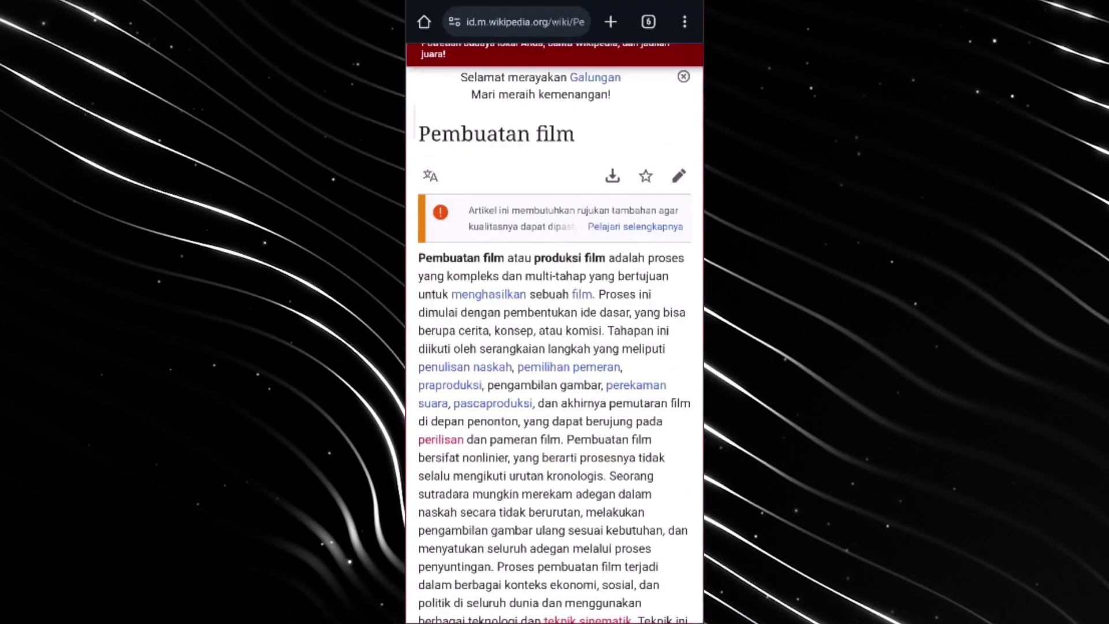
scroll(555, 346, "down", 2)
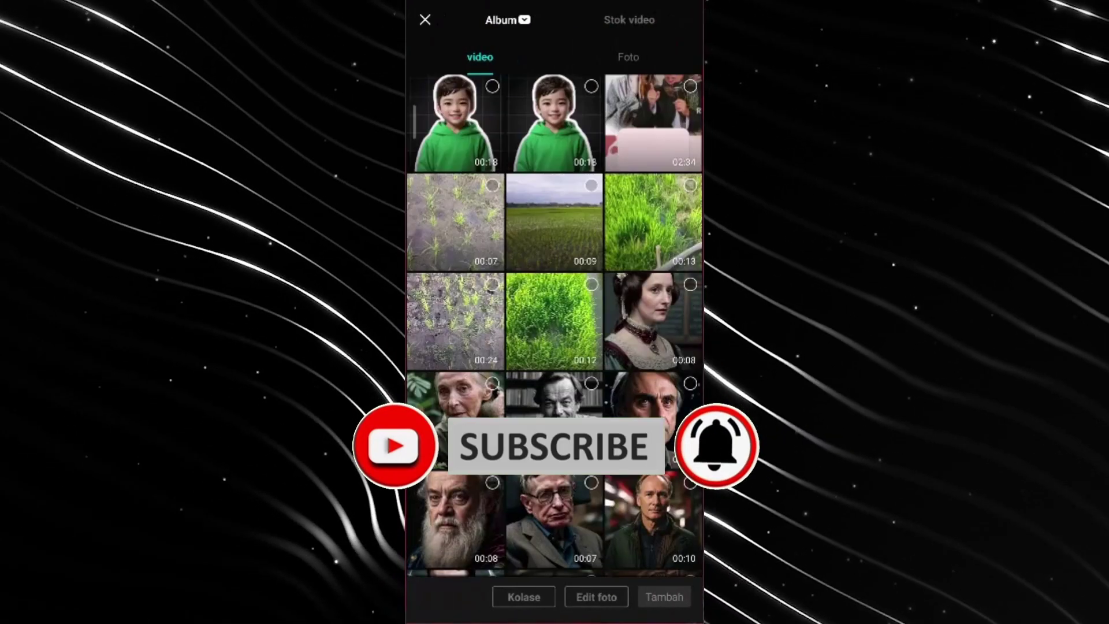
Start a project with the red-lines photo from the Foto album, using a 16:9 frame ratio.
left_click(628, 56)
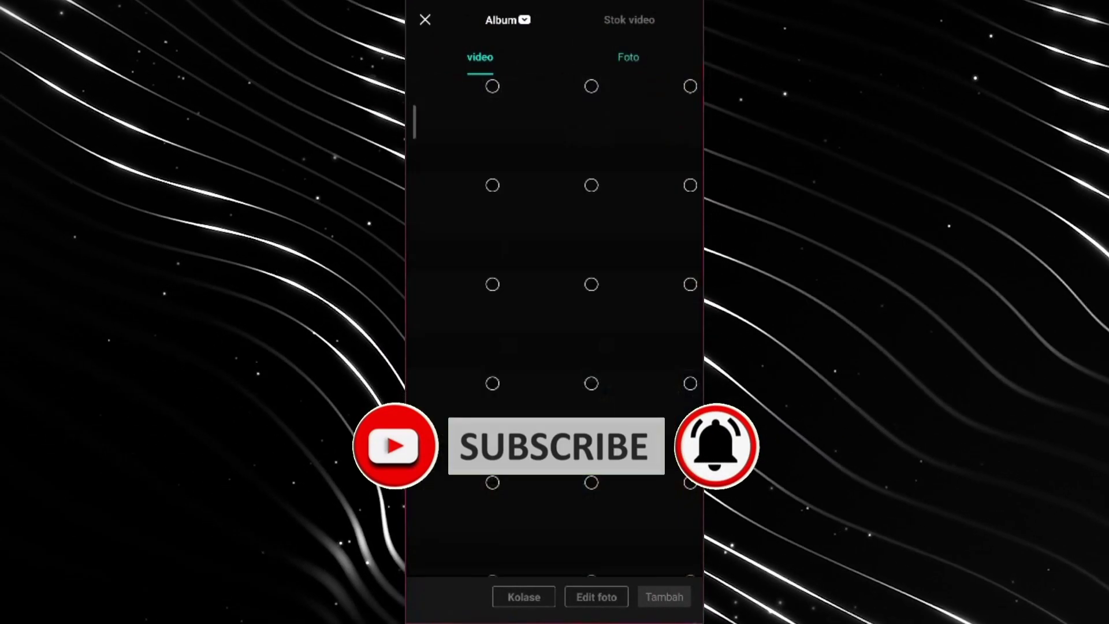
scroll(554, 324, "down", 5)
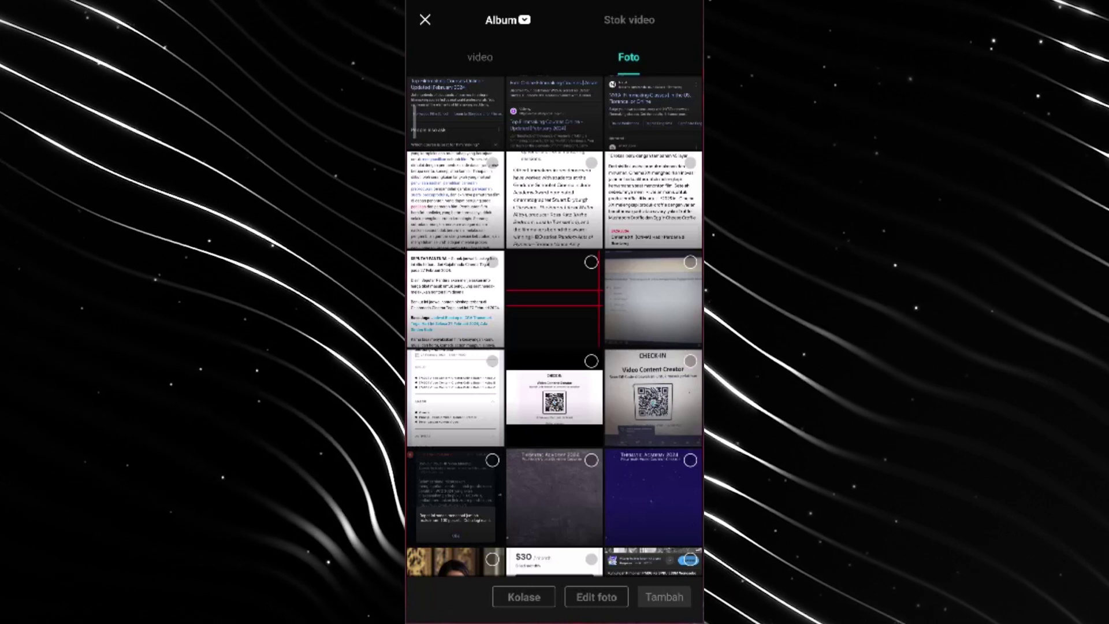
left_click(554, 298)
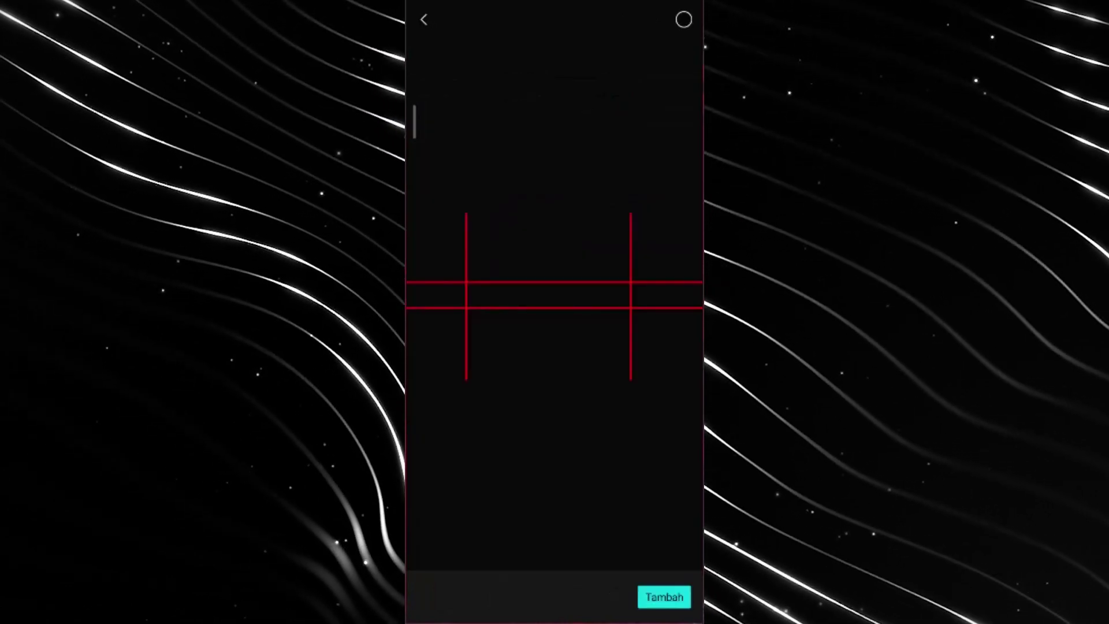
left_click(684, 20)
left_click(662, 597)
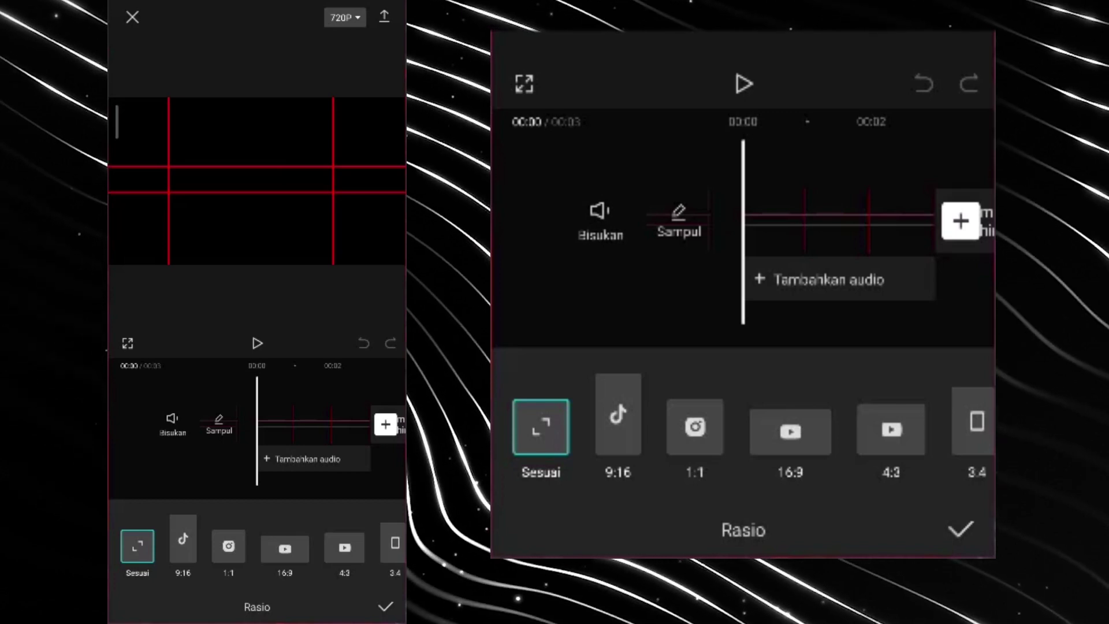
left_click(791, 431)
left_click(961, 529)
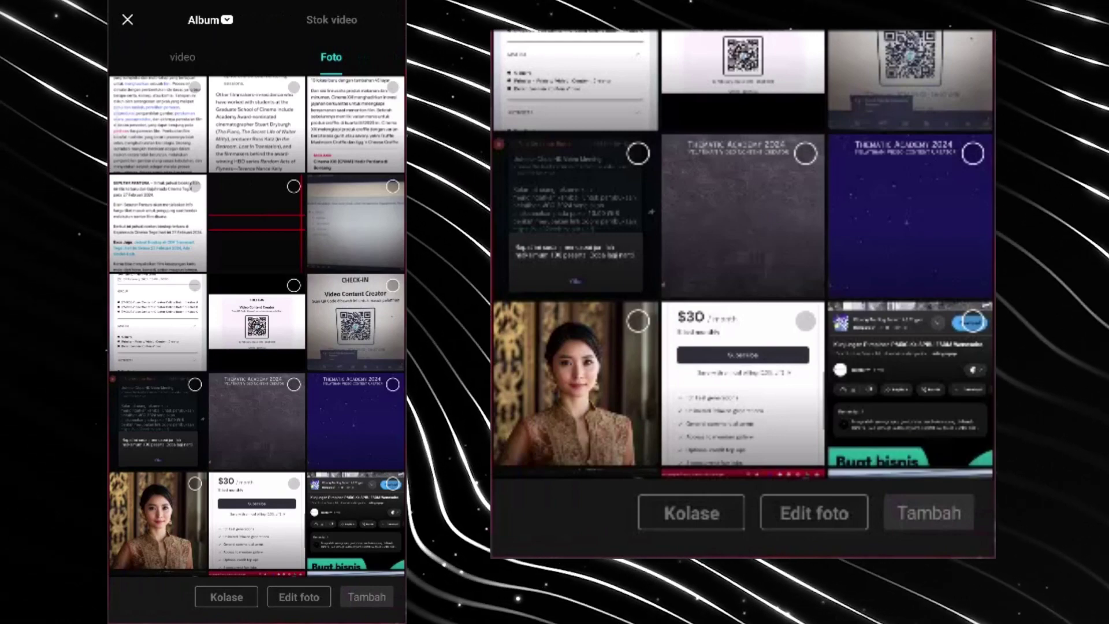
Add the Certifications webpage recording to the project and play it back.
left_click(183, 57)
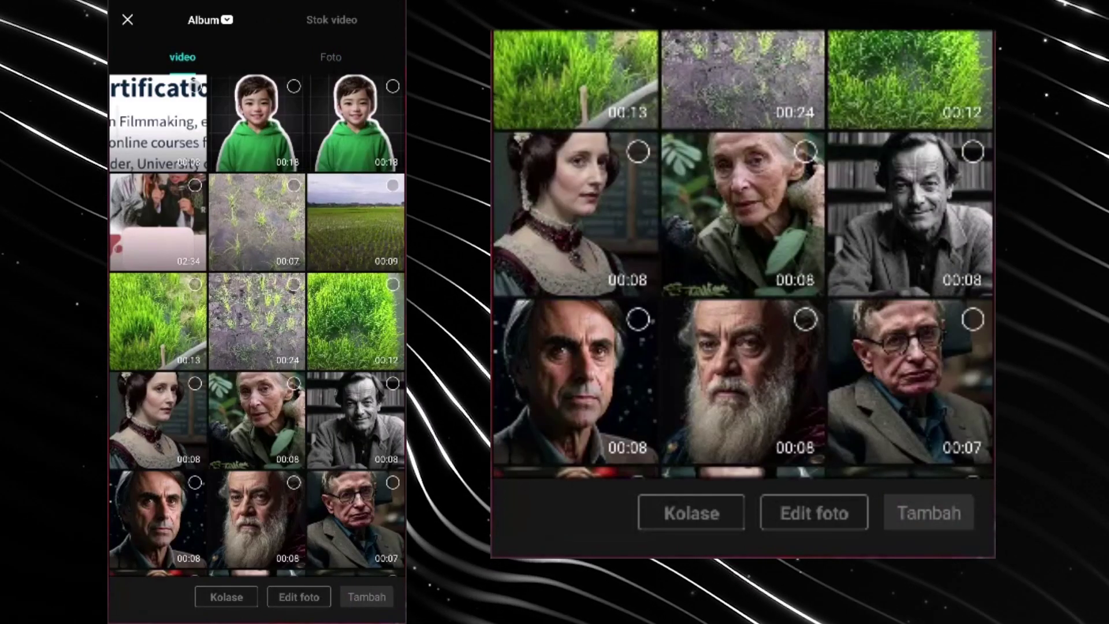
left_click(195, 87)
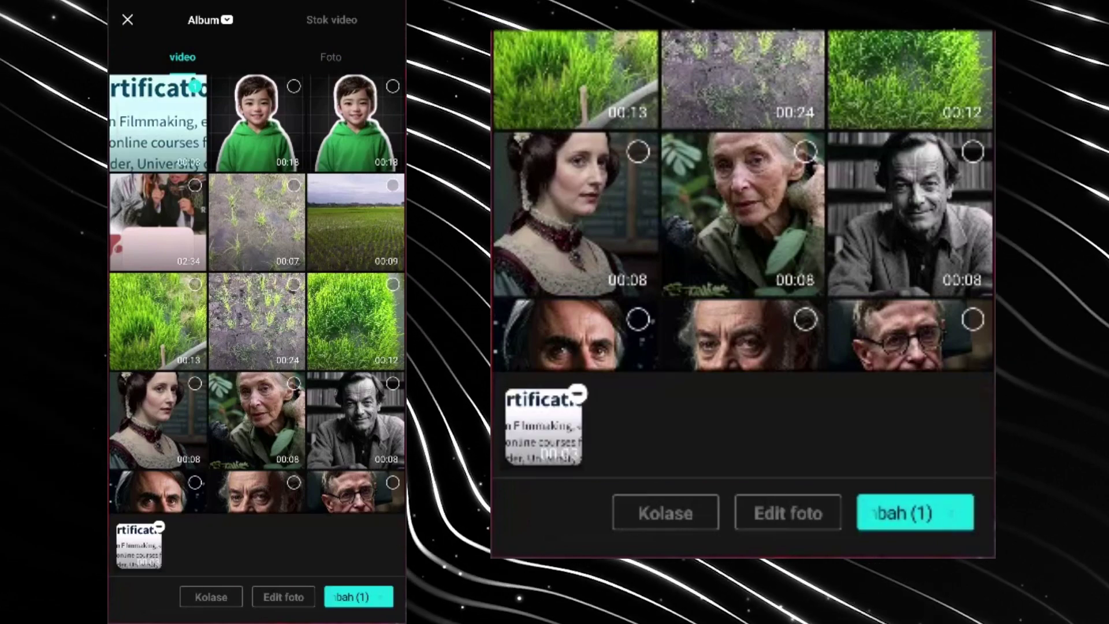
left_click(358, 596)
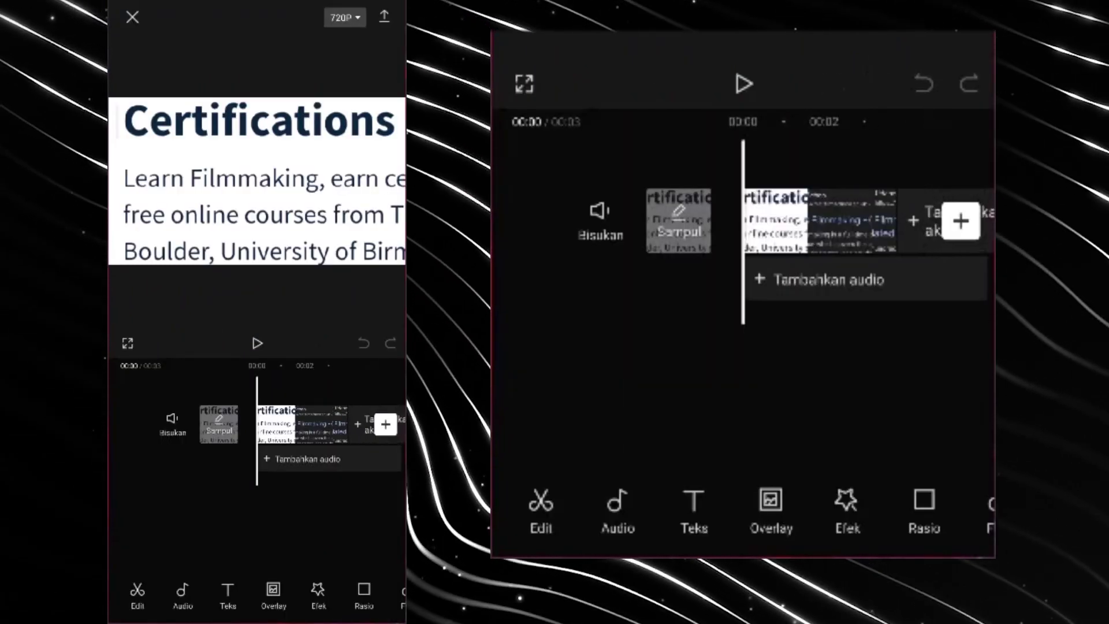
left_click(257, 344)
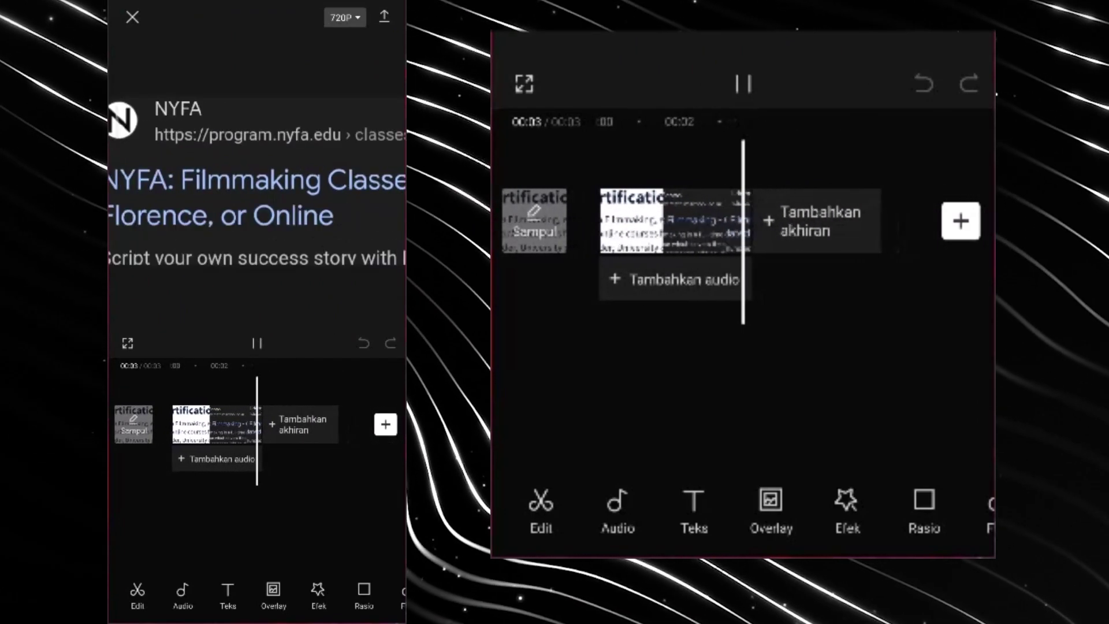
Select the Certifications clip on the timeline and bring up its Kecepatan speed options.
left_click(190, 425)
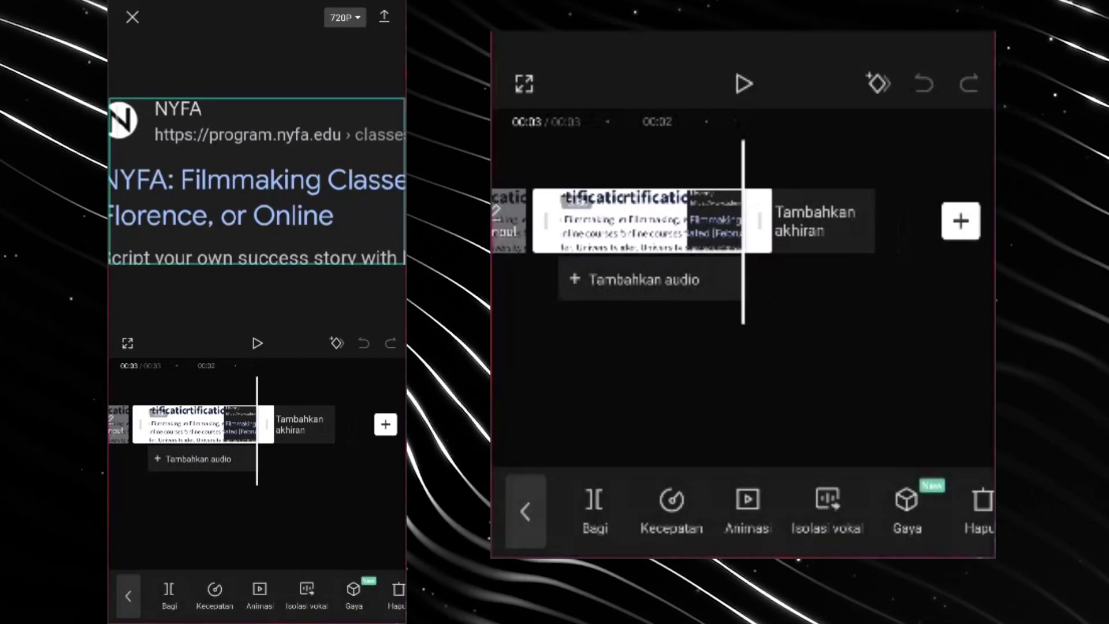
mouse_move(324, 595)
left_mouse_down()
mouse_move(254, 595)
mouse_move(301, 595)
left_mouse_up()
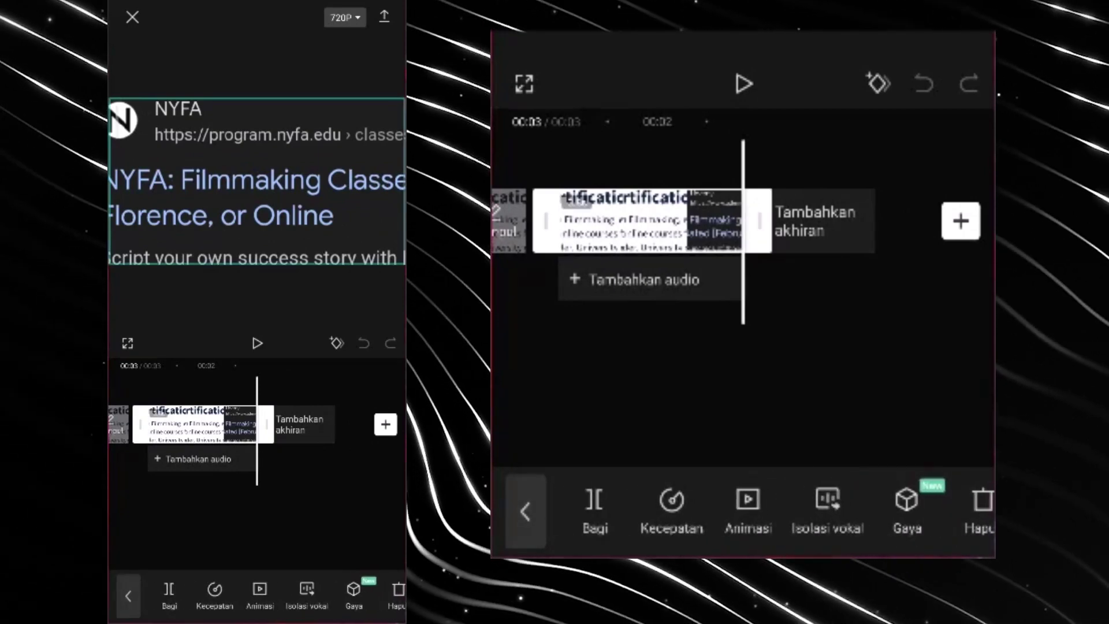
left_click_drag(191, 508, 240, 508)
left_click(255, 520)
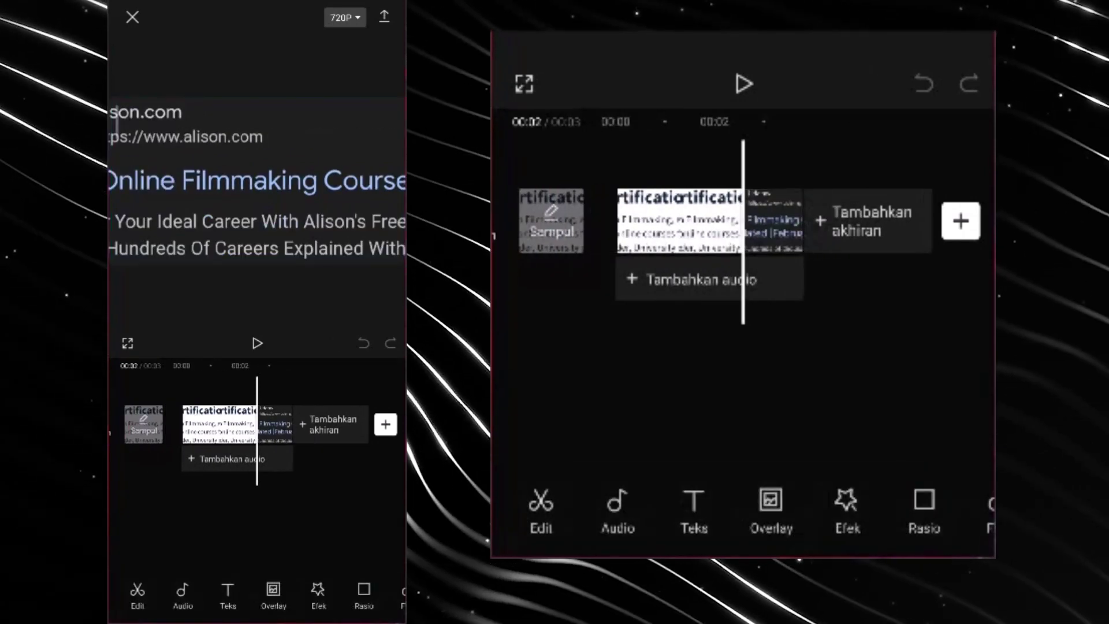
left_click(219, 425)
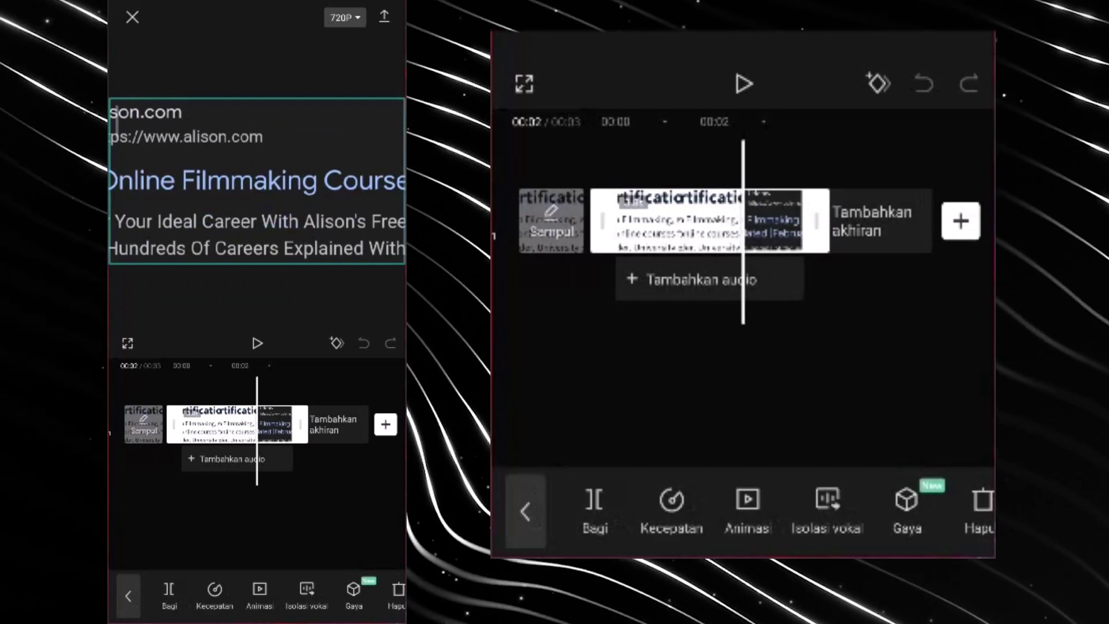
left_click(214, 594)
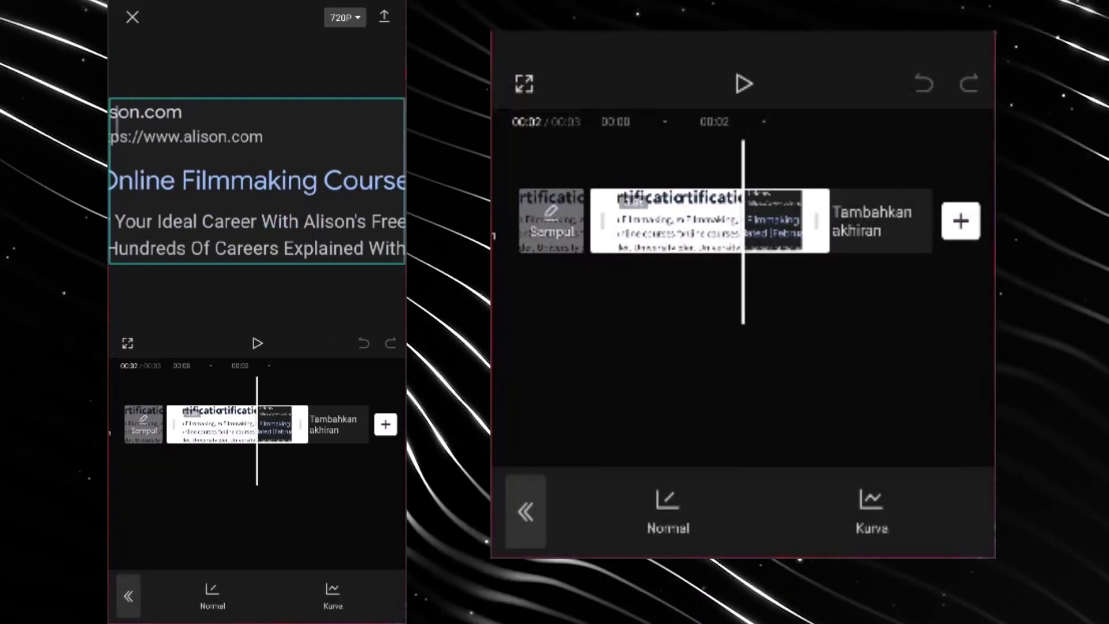
Set the clip's constant speed to about 1.5x and apply it.
left_click(212, 595)
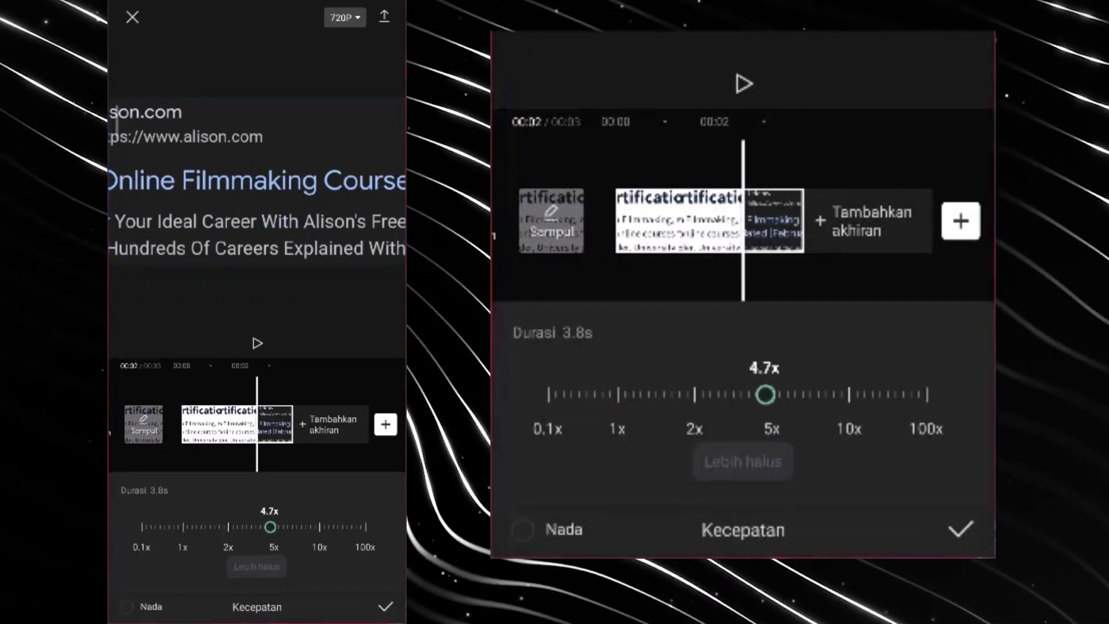
left_click_drag(262, 526, 201, 527)
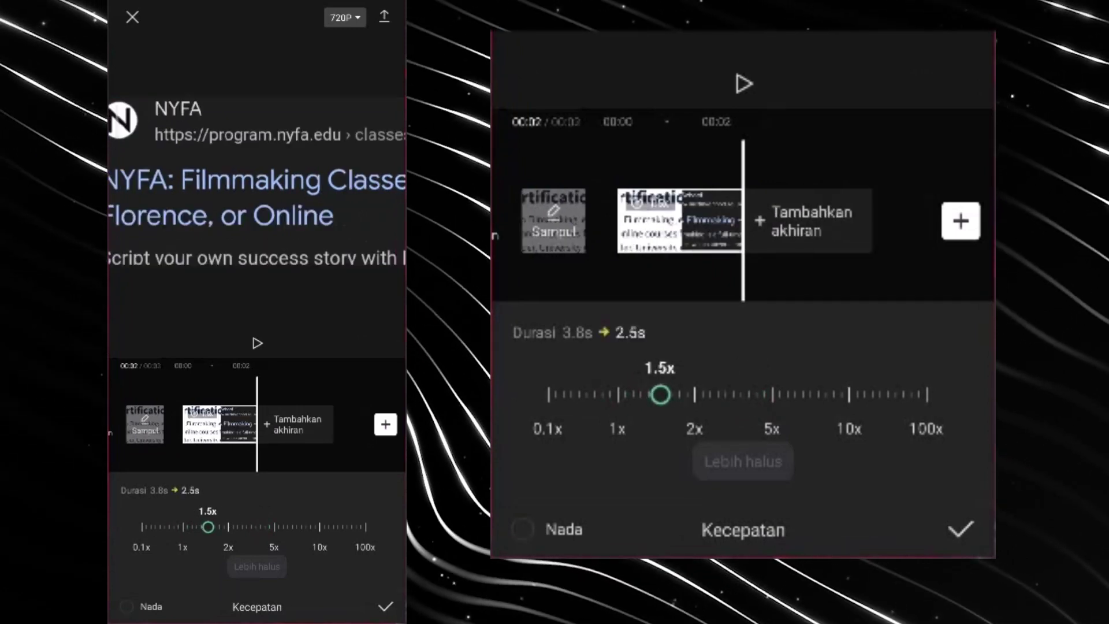
left_click(385, 607)
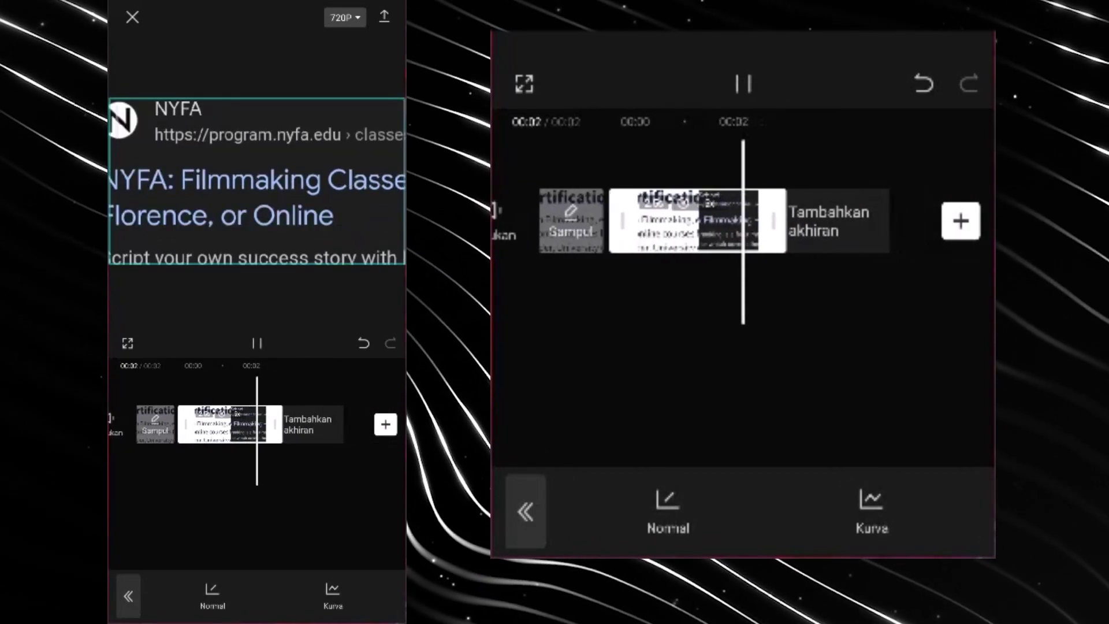
Raise the clip speed to 2.0x and preview the shortened clip.
left_click(213, 595)
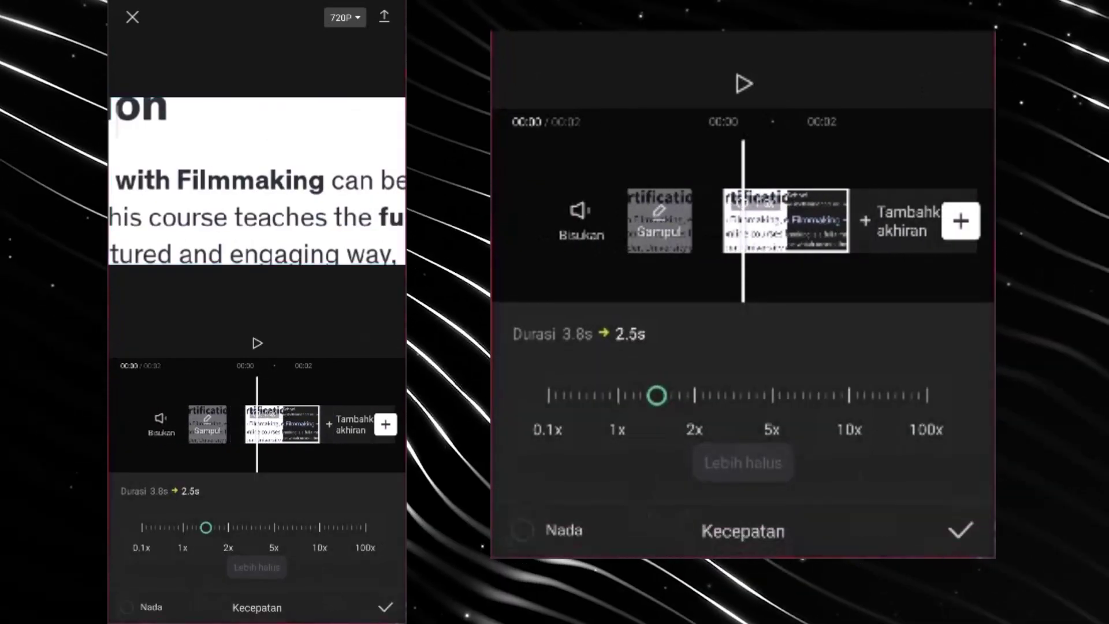
left_click(206, 527)
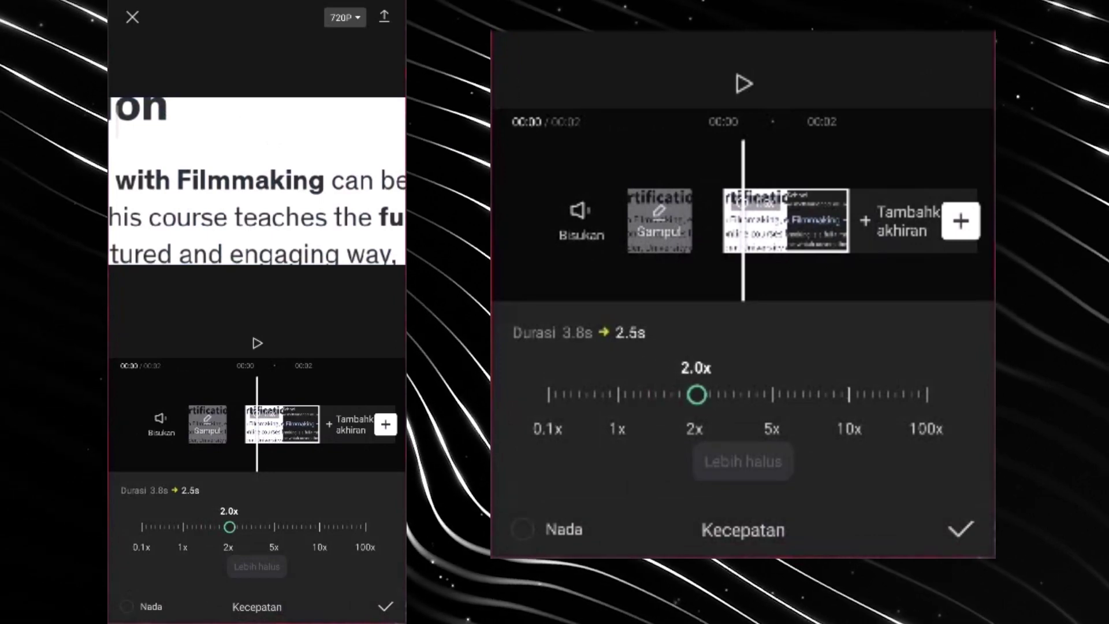
left_click(385, 607)
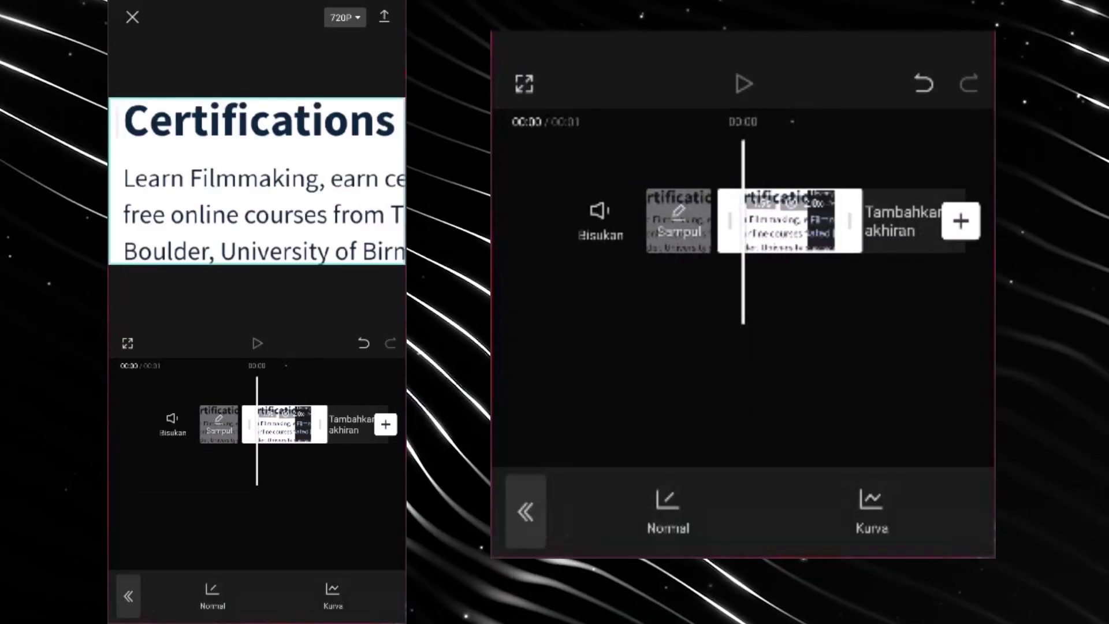
left_click(258, 343)
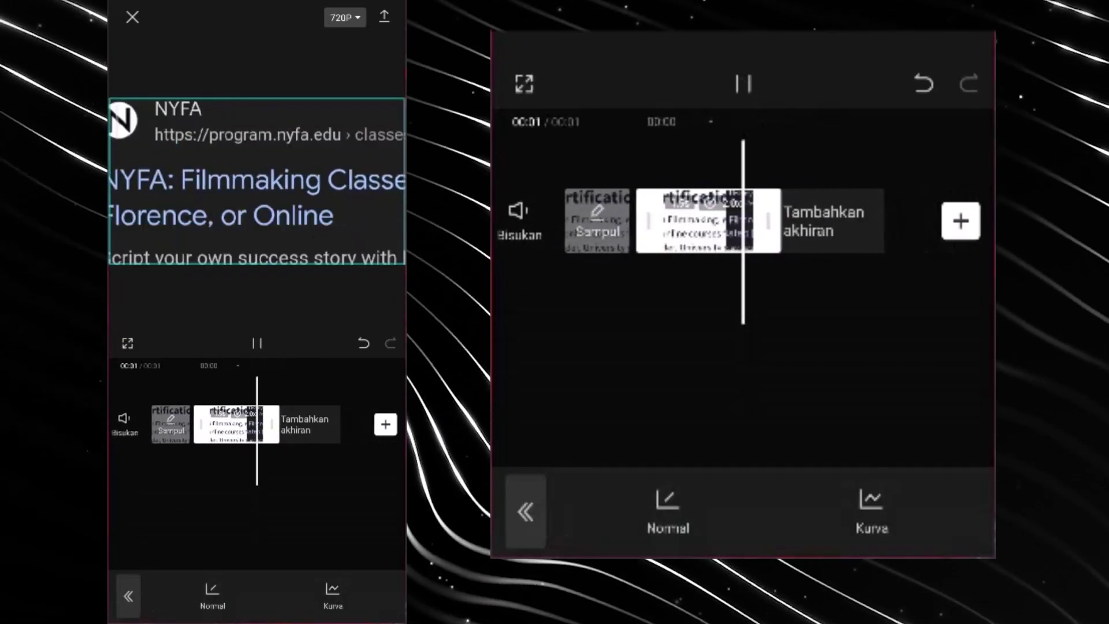
left_click(128, 597)
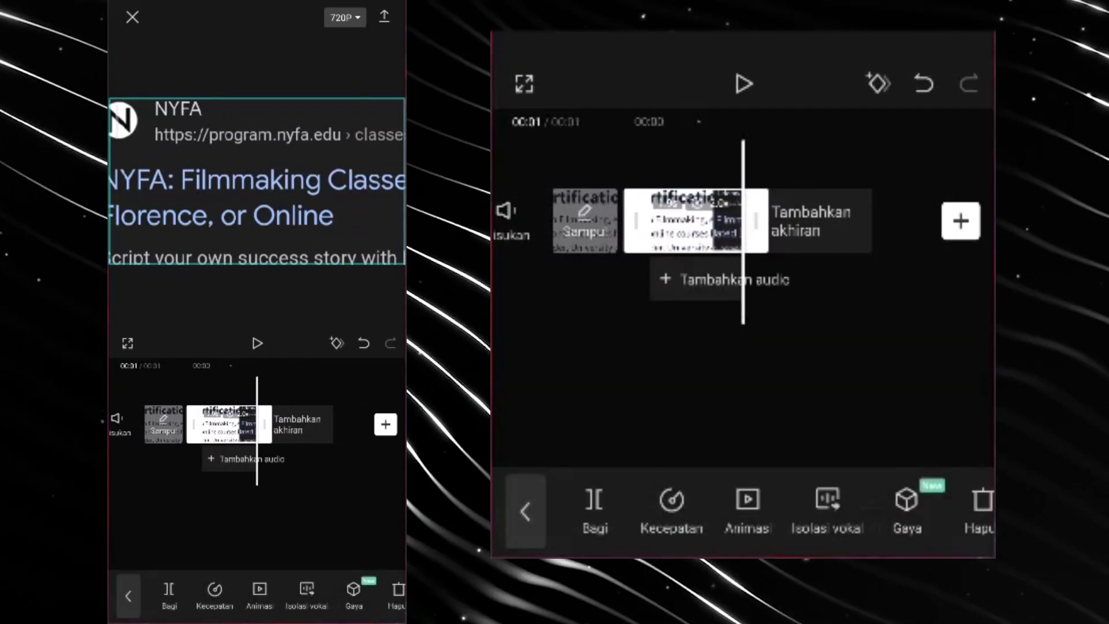
Duplicate the 2.0x clip with Salin so two copies fill 3 seconds, then check the 720p export settings.
left_click_drag(323, 595, 162, 595)
left_click_drag(369, 595, 139, 595)
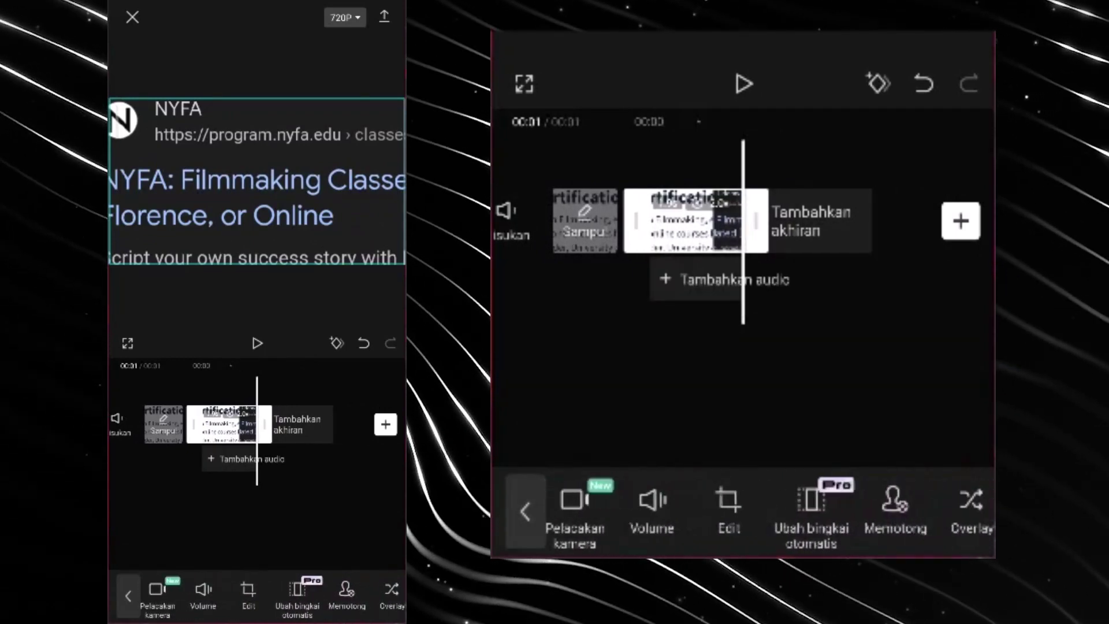
left_click_drag(393, 595, 116, 595)
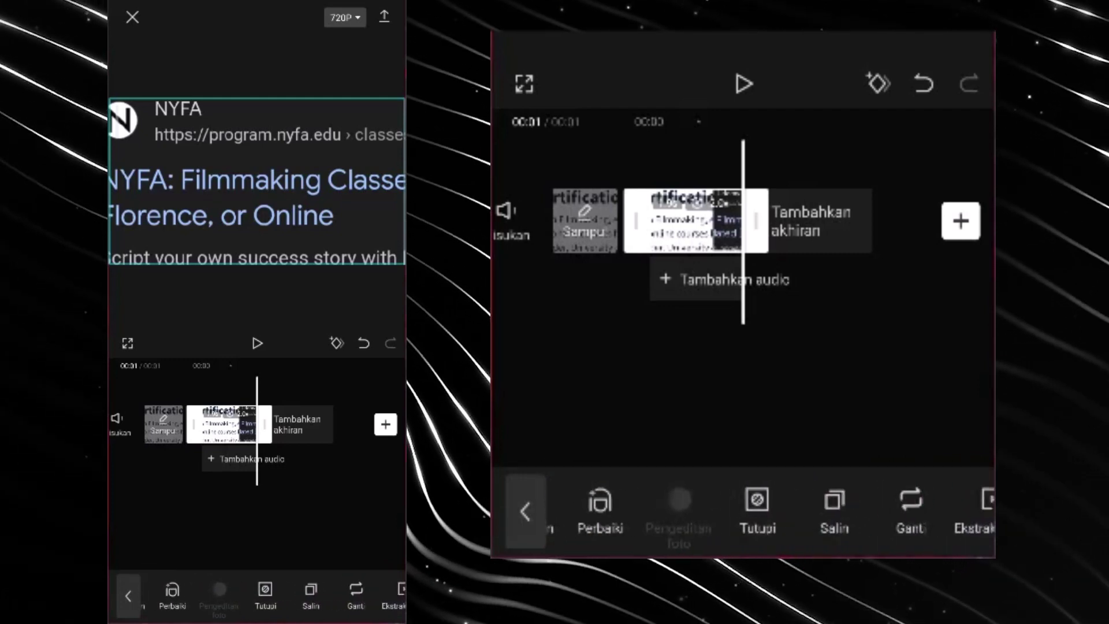
left_click(311, 595)
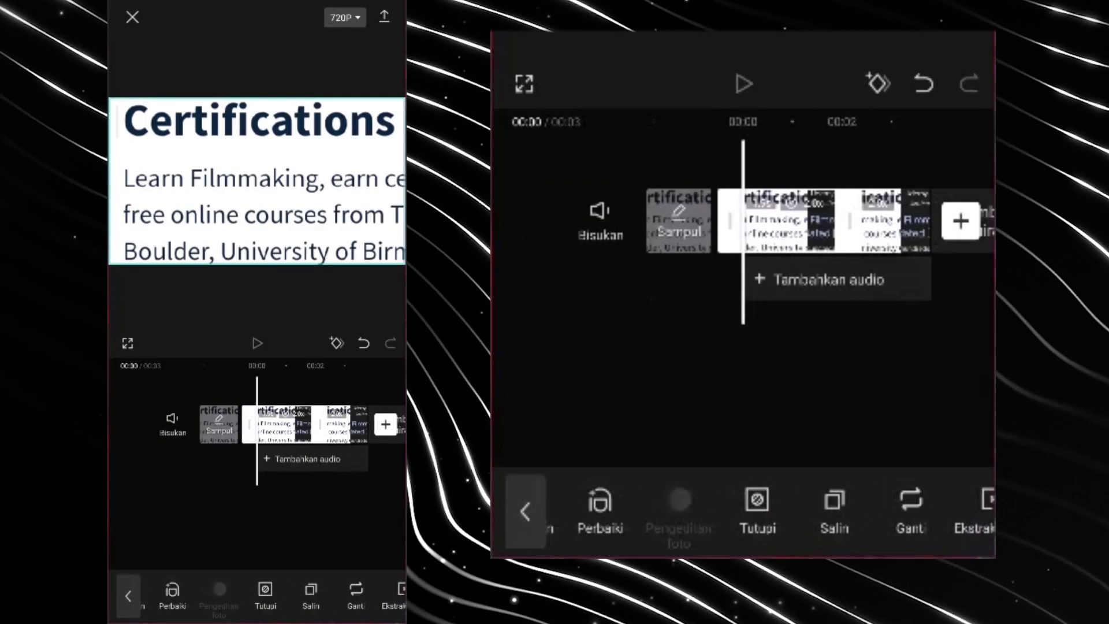
left_click(257, 343)
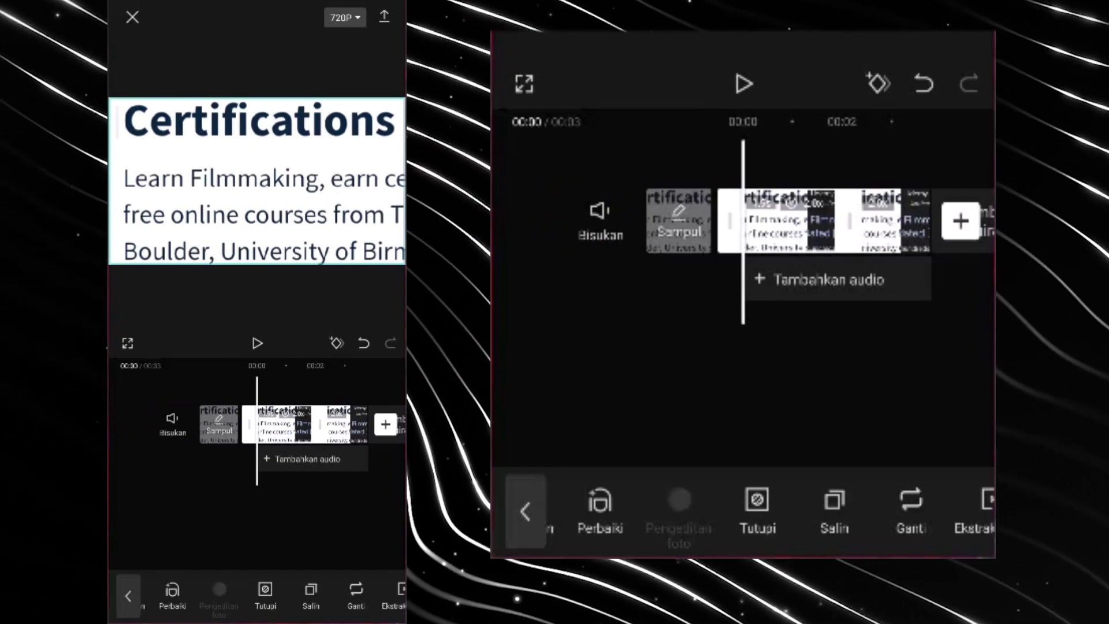
left_click(345, 18)
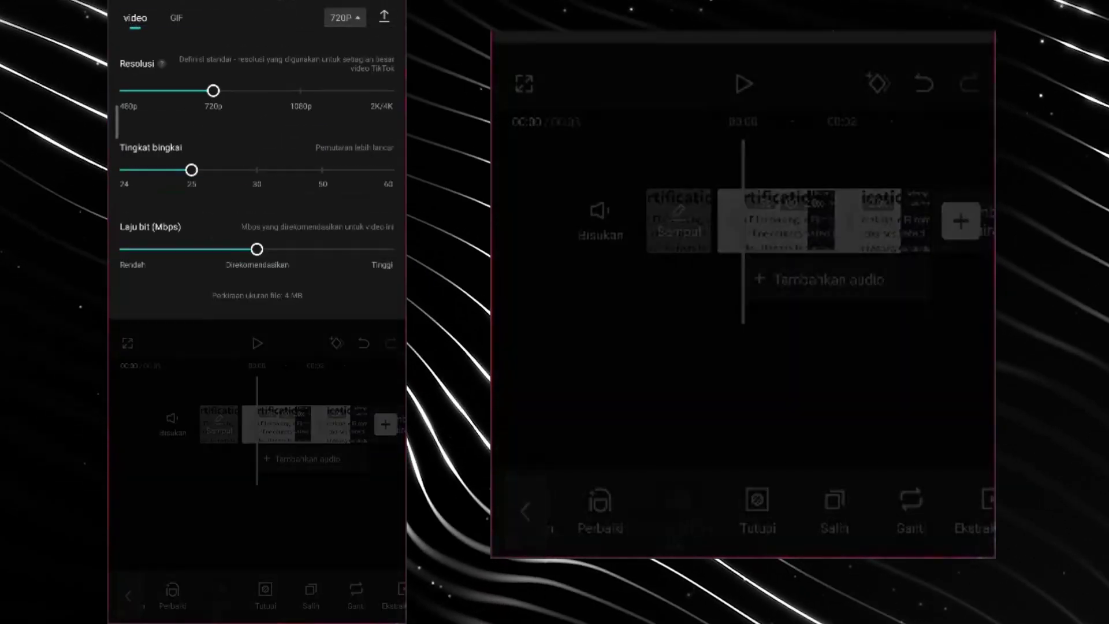
Raise the export resolution to 1080p and export the two-clip video.
left_click_drag(215, 90, 301, 91)
left_click(385, 16)
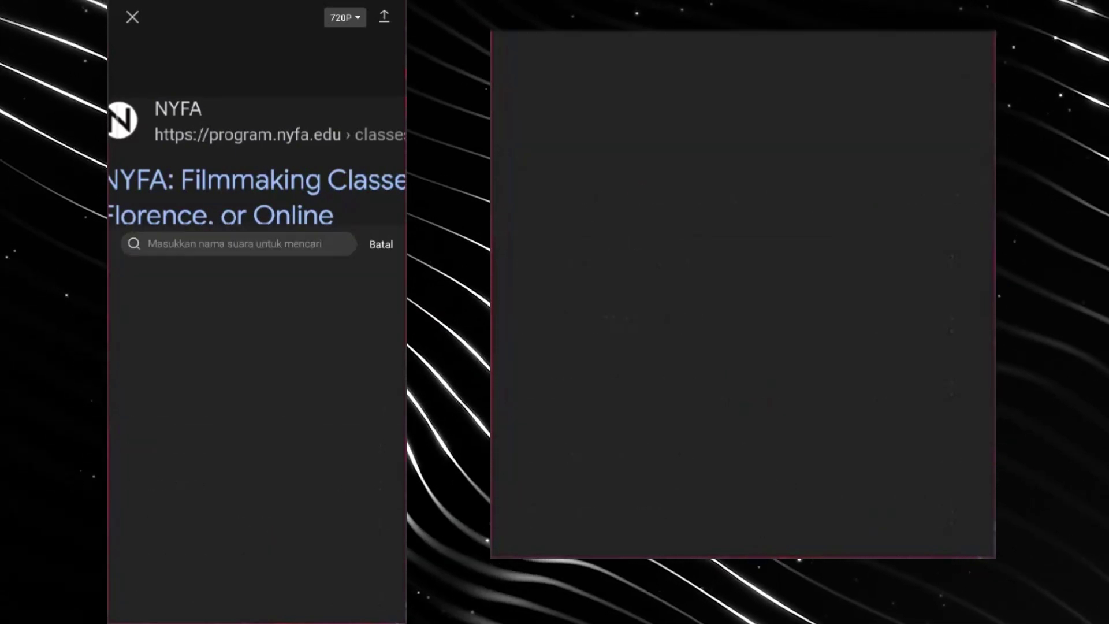
Search sounds for 'shutter camera', preview results, and add the Continuous shutter sound beneath the clips.
type("sh")
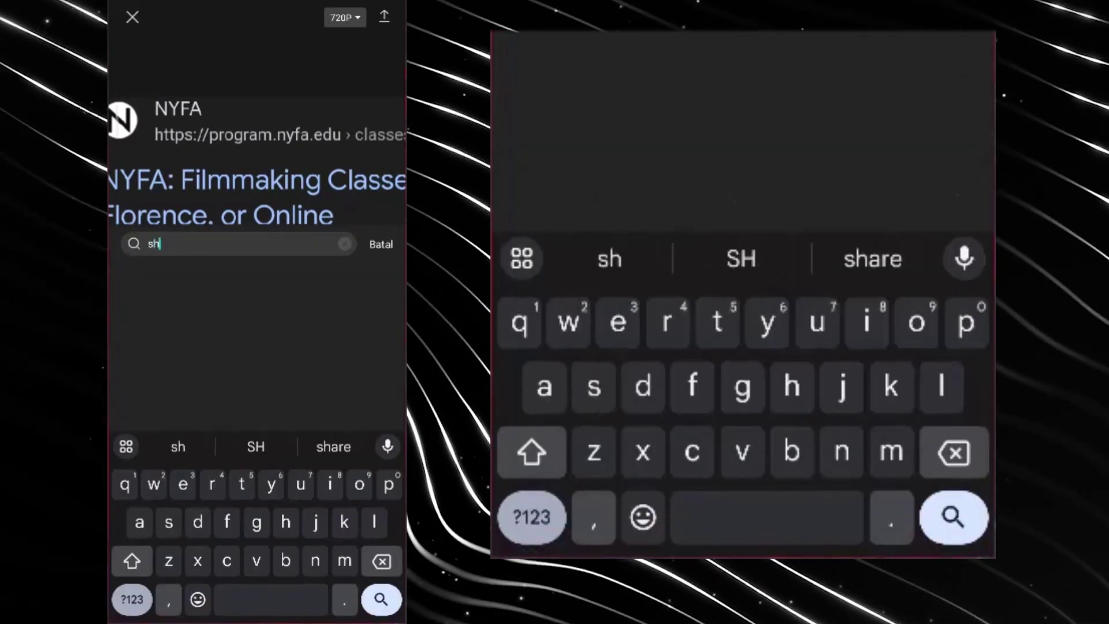
type("utt")
left_click(171, 287)
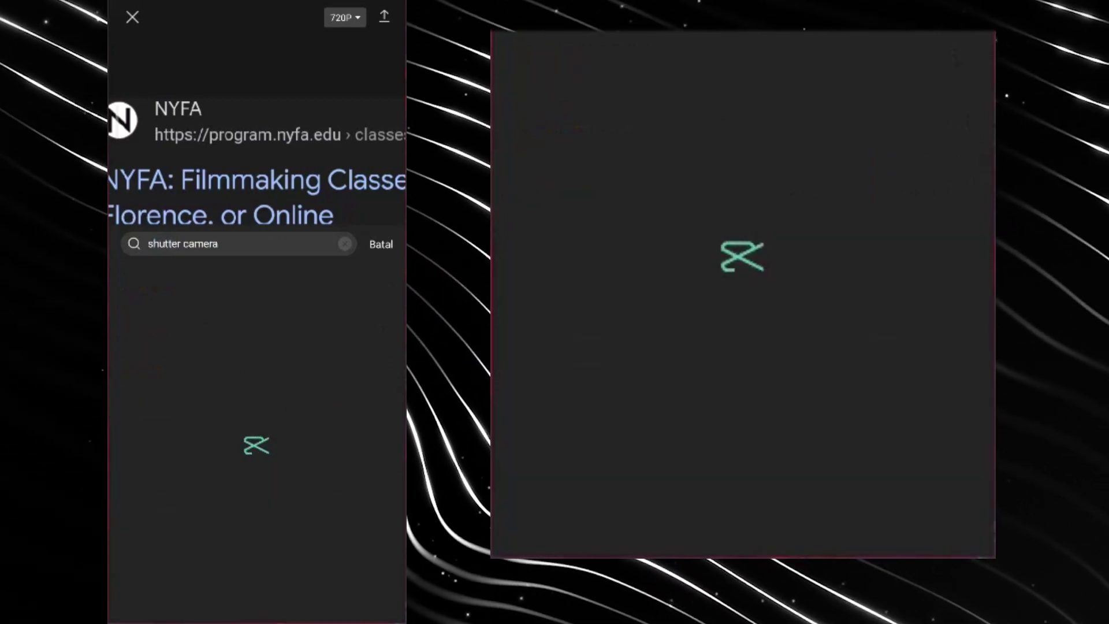
scroll(254, 439, "down", 2)
scroll(254, 439, "down", 5)
left_click(197, 407)
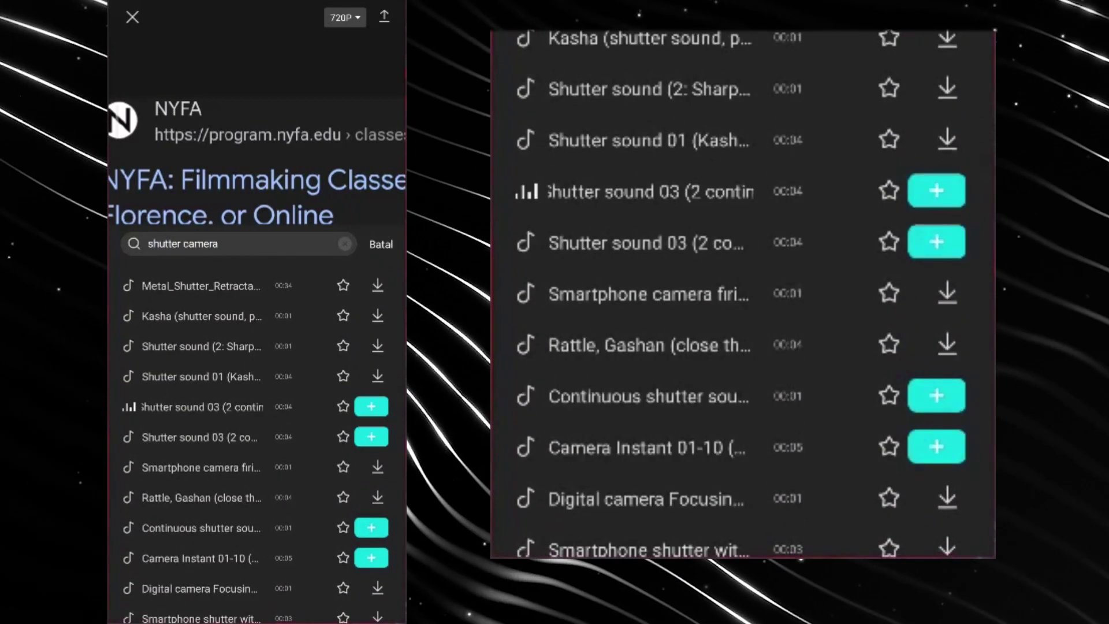
scroll(254, 439, "up", 5)
scroll(254, 439, "down", 10)
left_click(196, 559)
scroll(255, 440, "up", 2)
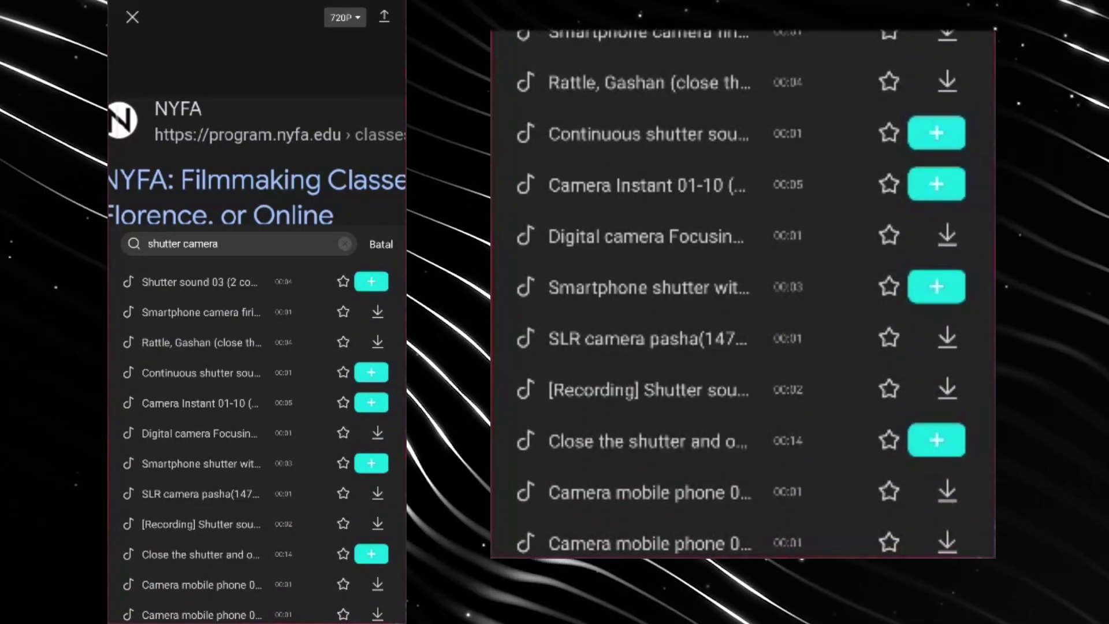
left_click(381, 244)
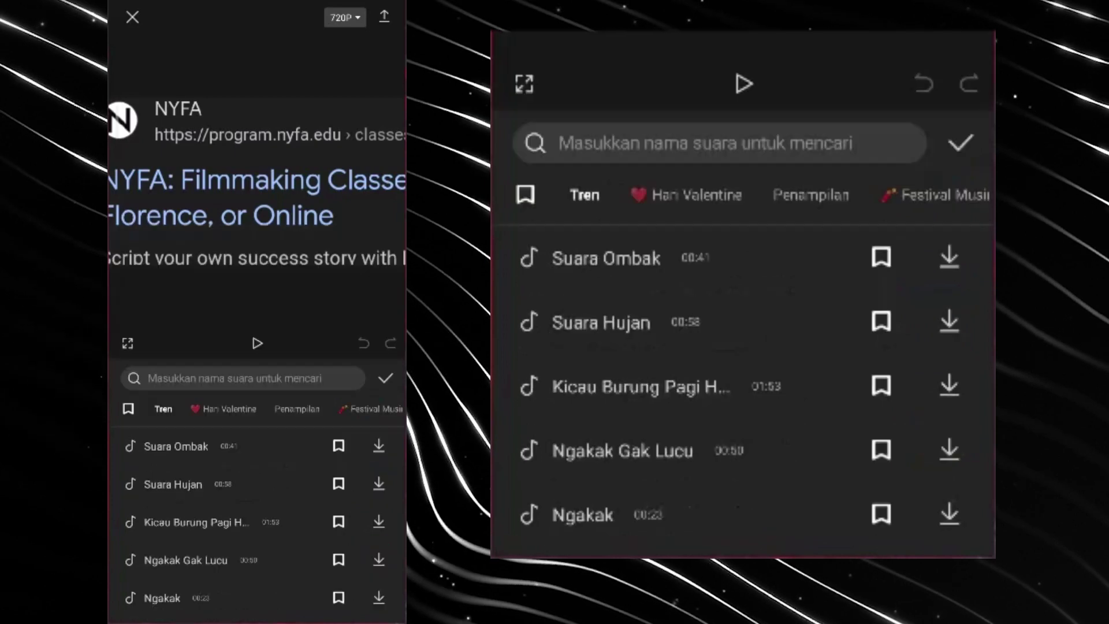
left_click(397, 374)
Play the edit from the start to hear the shutter sound.
scroll(254, 424, "left", 3)
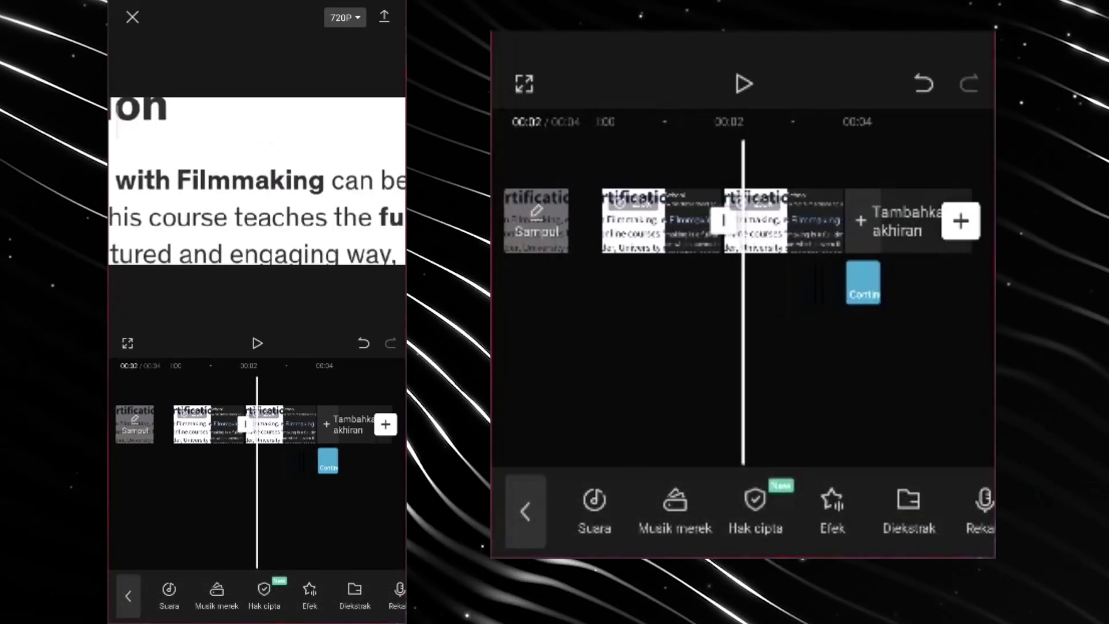
scroll(254, 424, "left", 3)
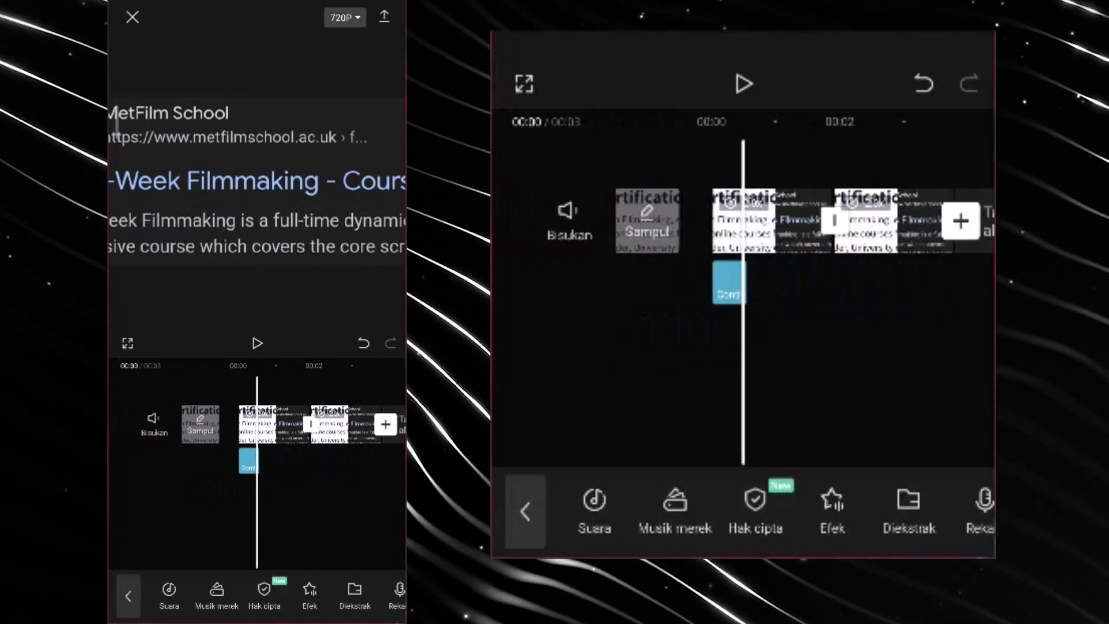
scroll(254, 424, "left", 1)
left_click(257, 344)
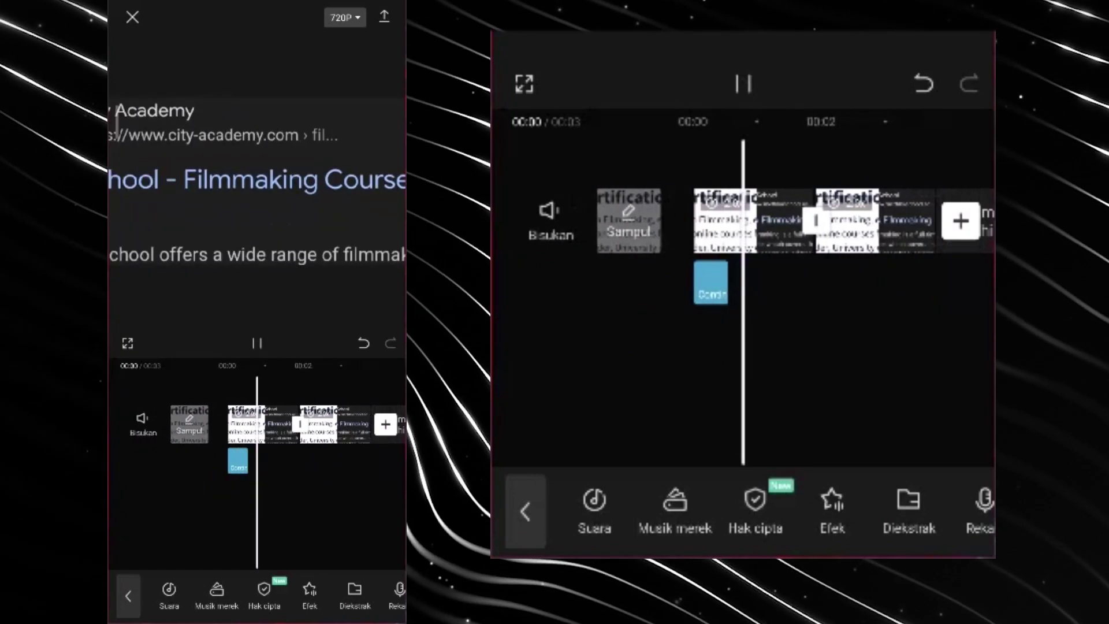
left_click(257, 343)
Duplicate the shutter sound with Salin into back-to-back copies and replay the edit.
scroll(257, 424, "left", 3)
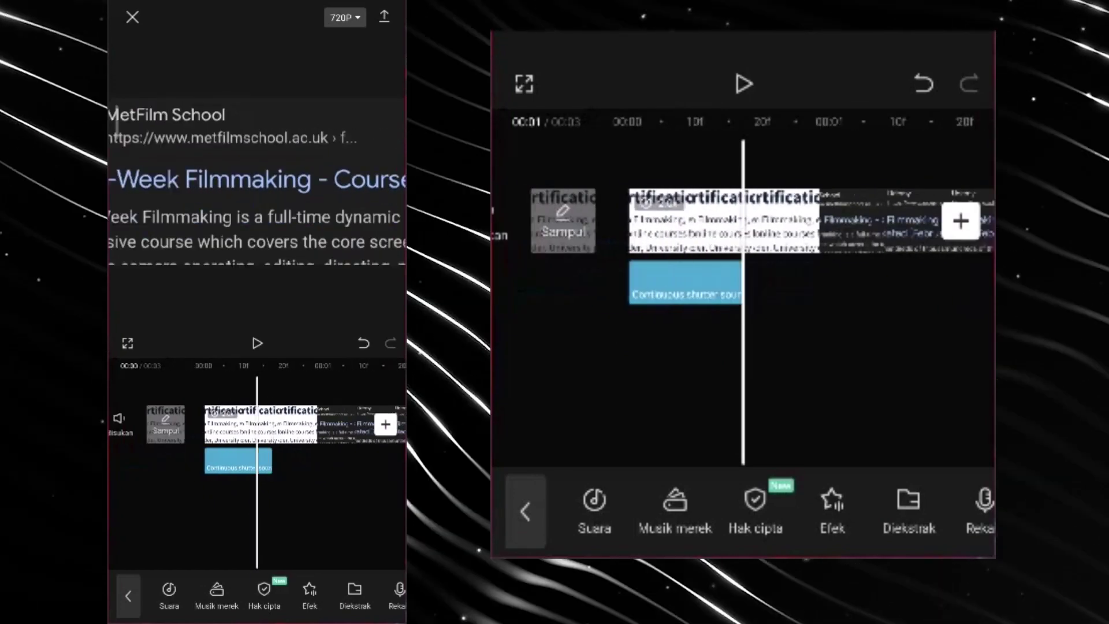
left_click(240, 460)
scroll(257, 598, "right", 3)
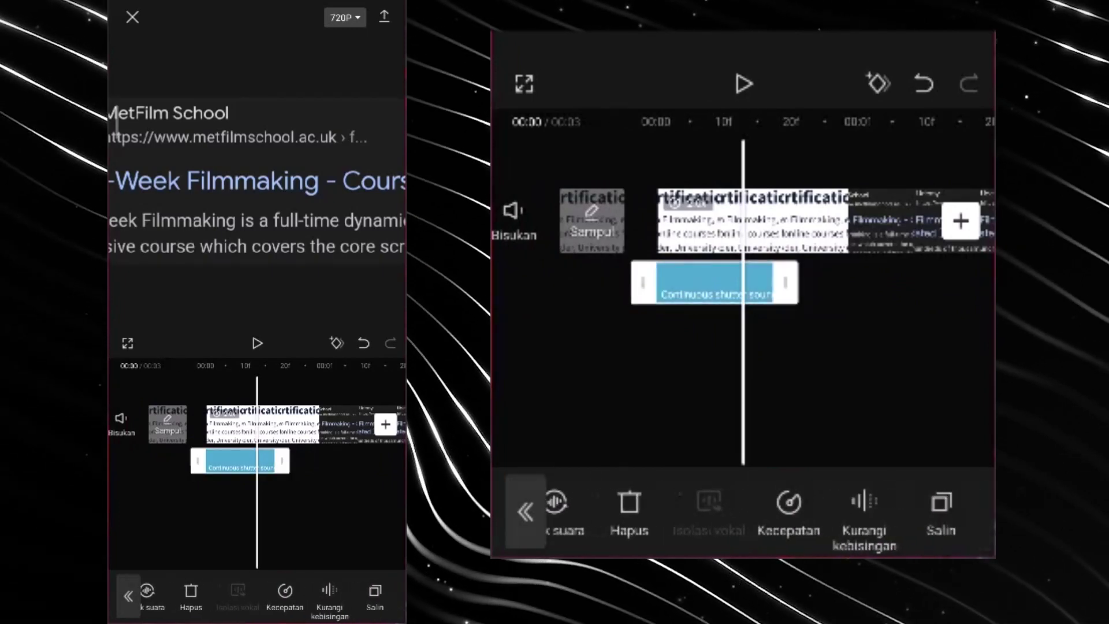
left_click(377, 595)
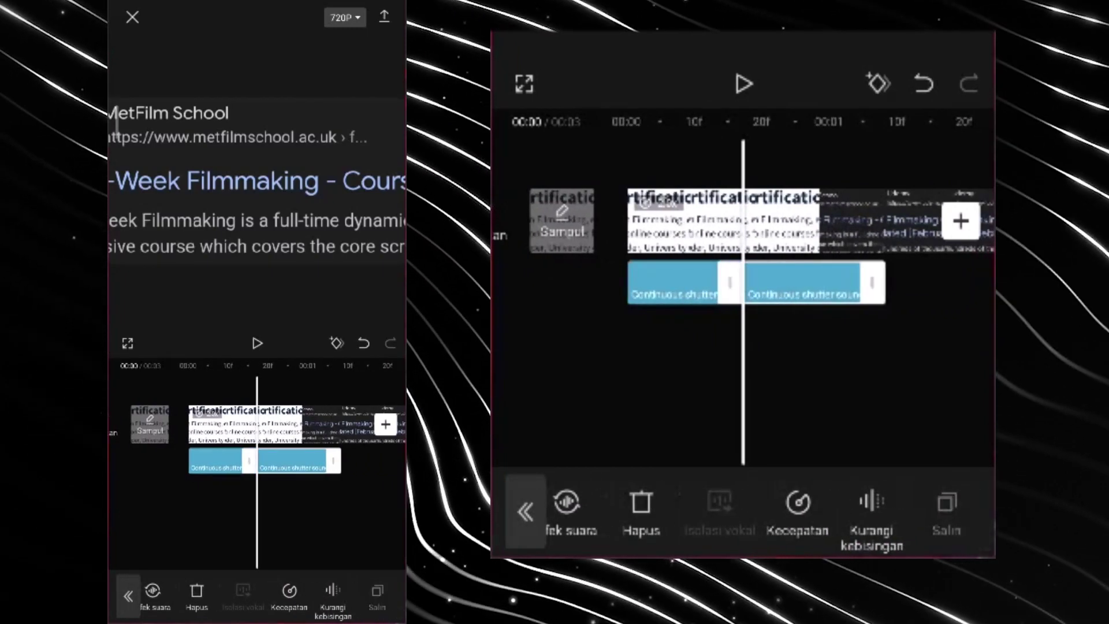
scroll(257, 425, "right", 5)
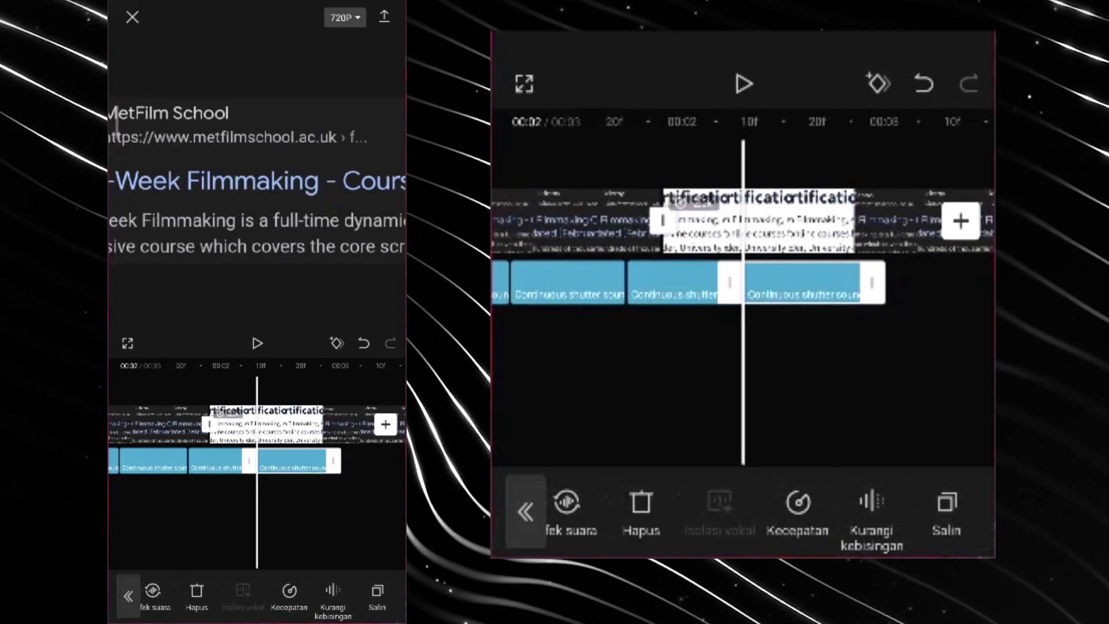
scroll(257, 424, "right", 5)
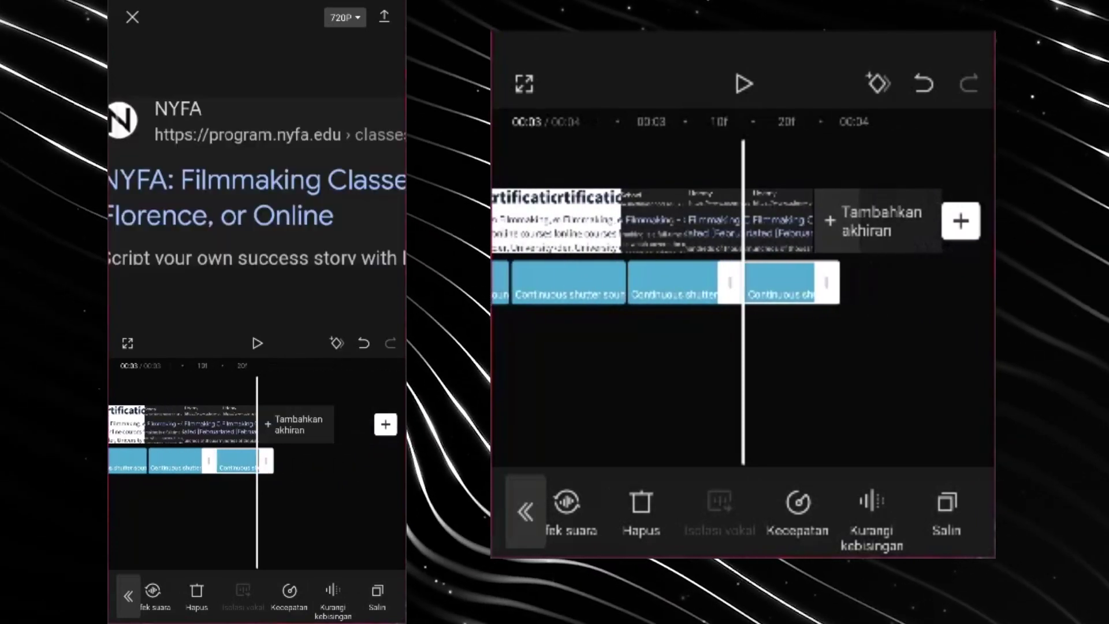
left_click(867, 376)
left_click(257, 344)
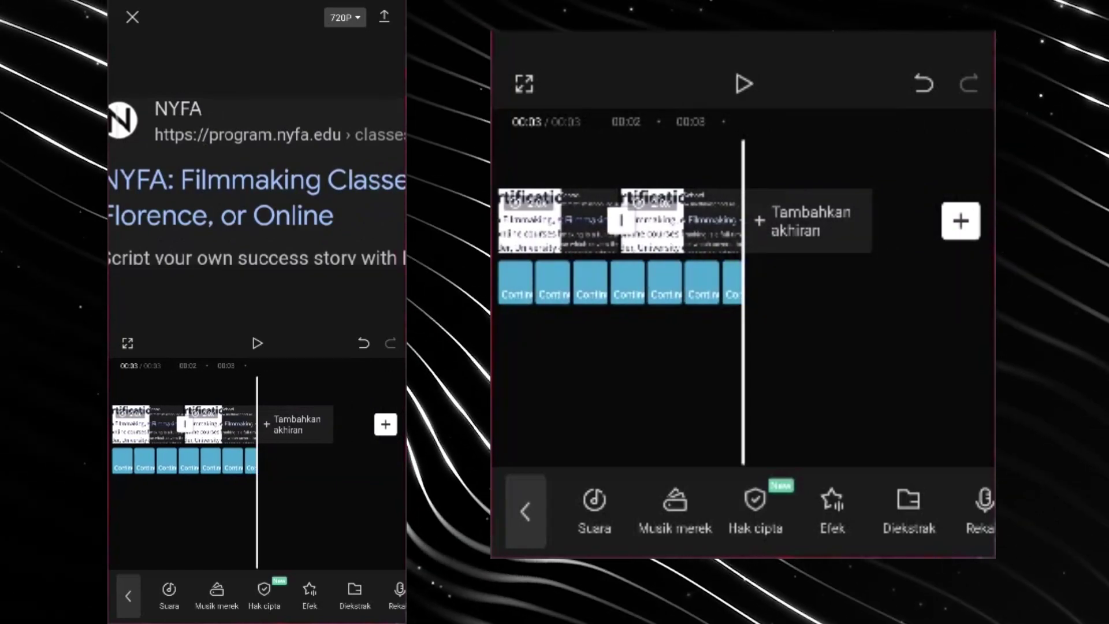
Export the finished edit with the repeated shutter sounds at 1080p.
left_click(345, 17)
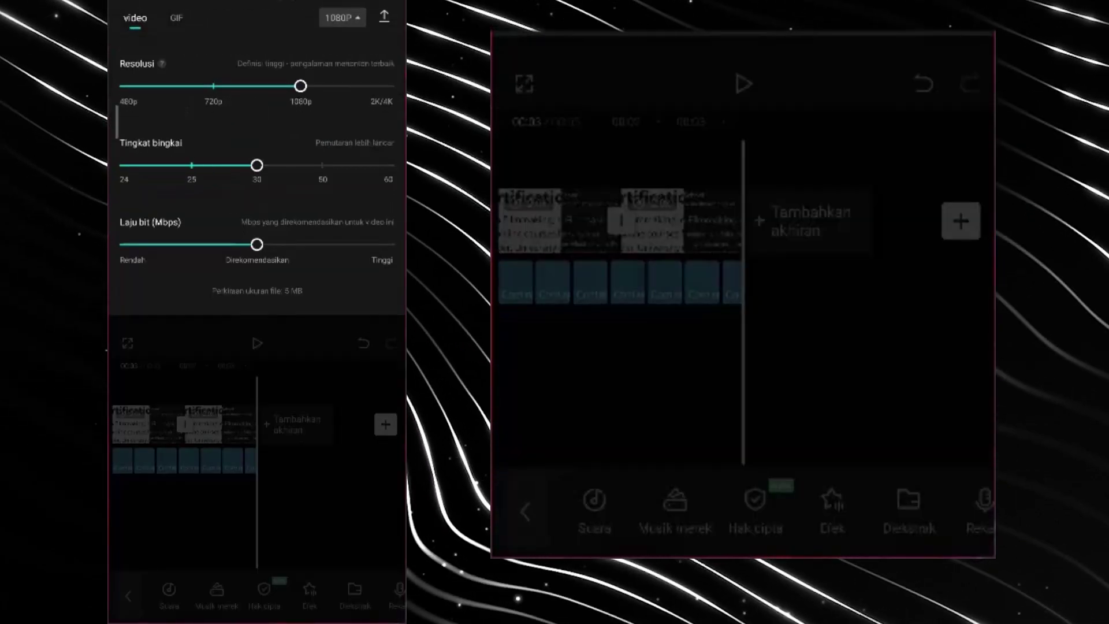
left_click(384, 17)
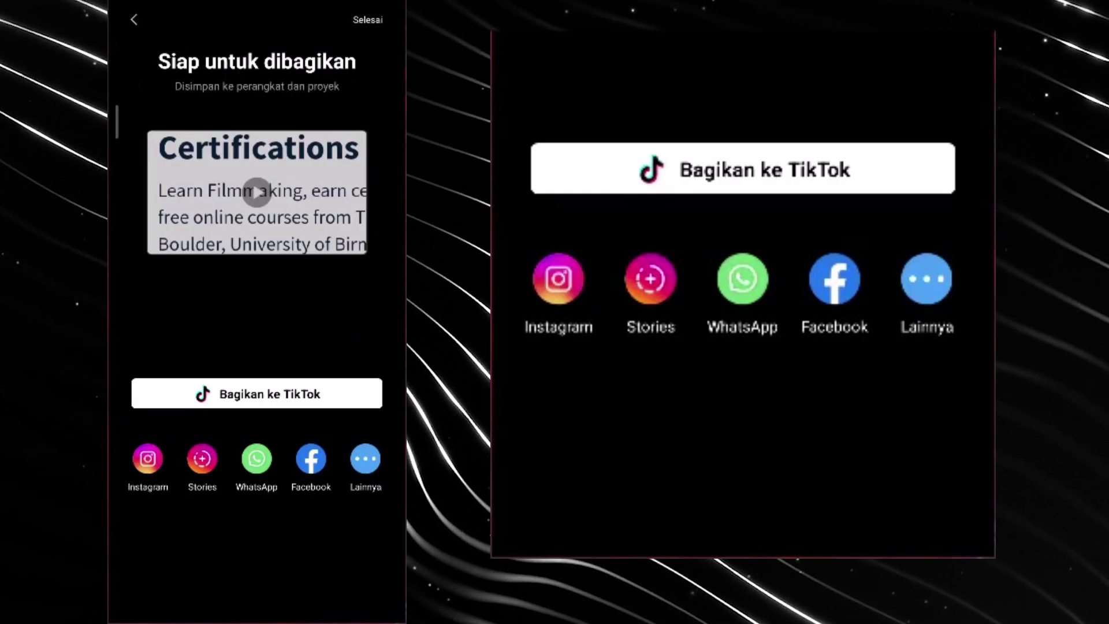